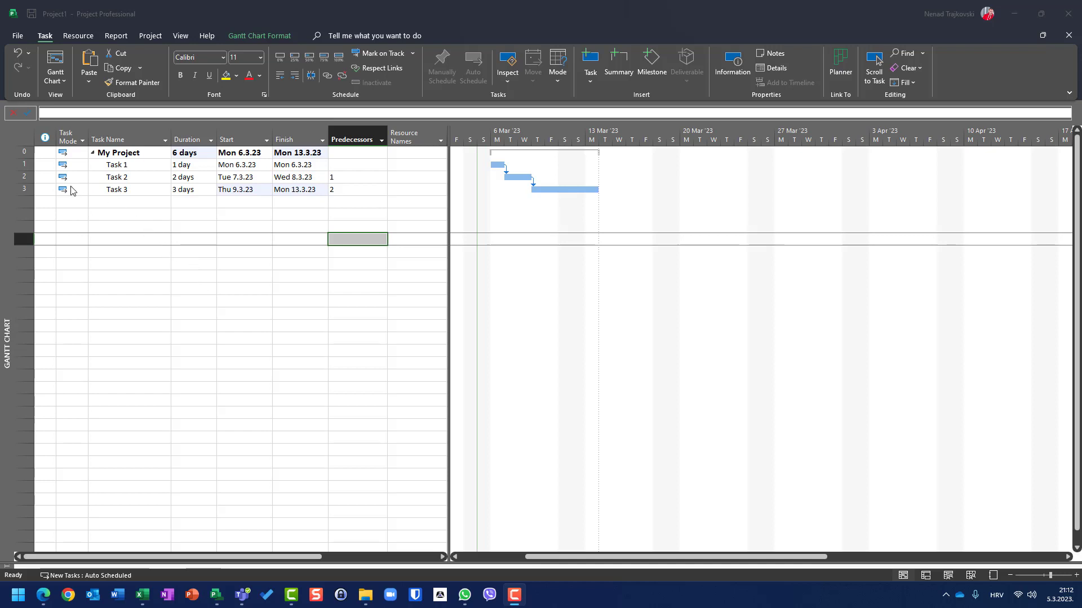
# Step: Review Task 1's predecessors, resources, advanced settings and notes without making changes
pyautogui.click(239, 290)
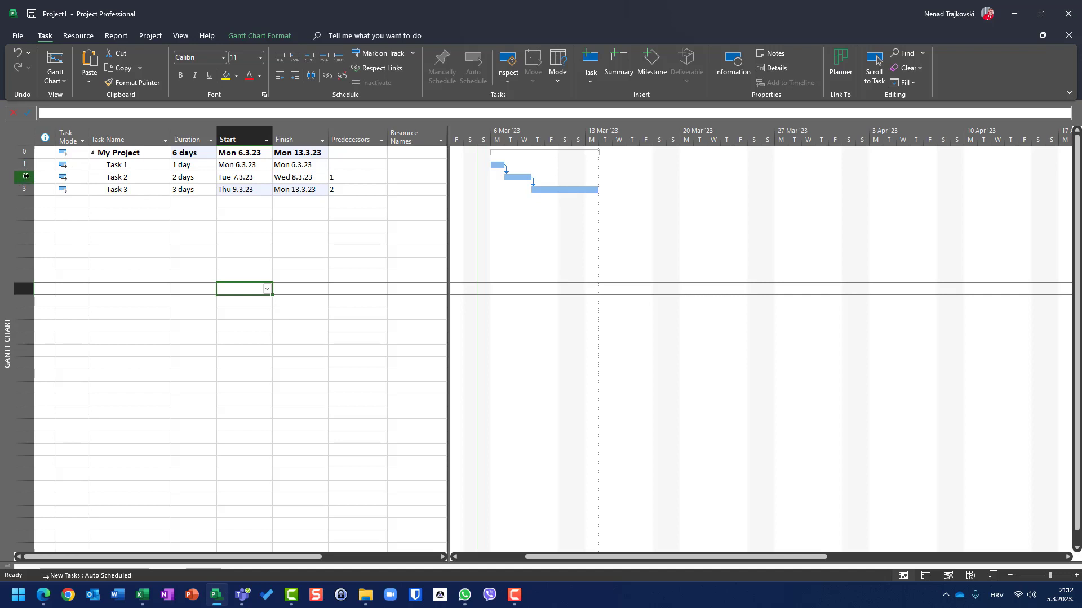
pyautogui.click(26, 165)
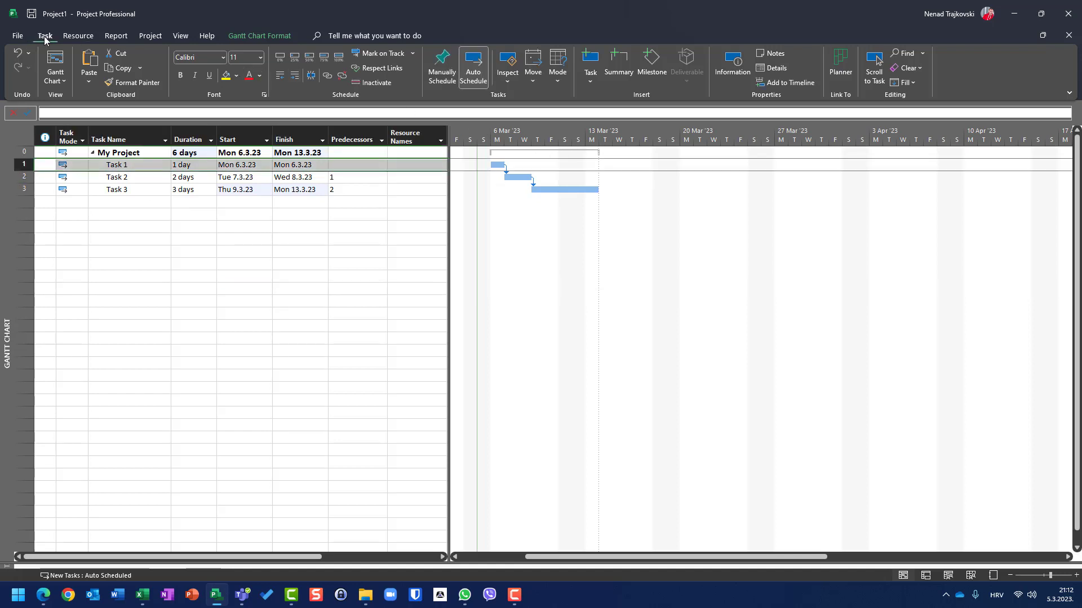
pyautogui.click(734, 66)
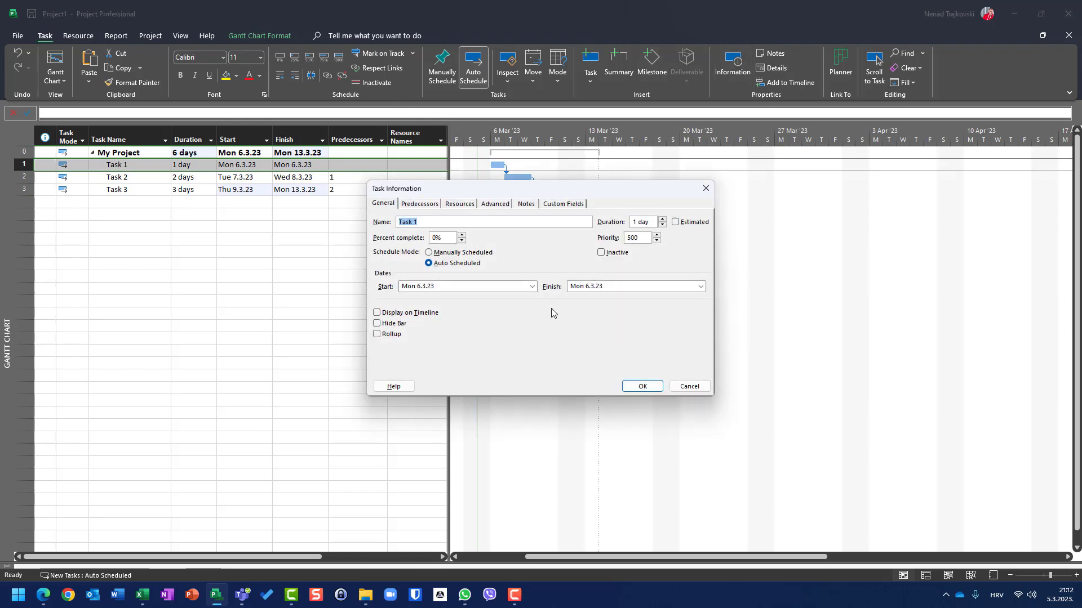
pyautogui.click(420, 203)
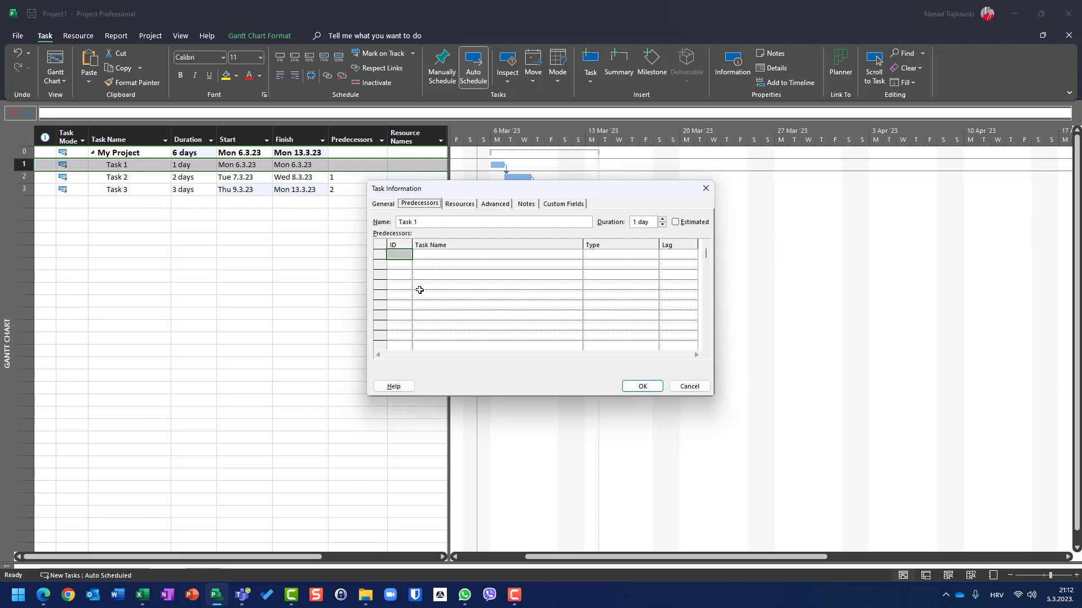
pyautogui.click(467, 204)
pyautogui.click(495, 204)
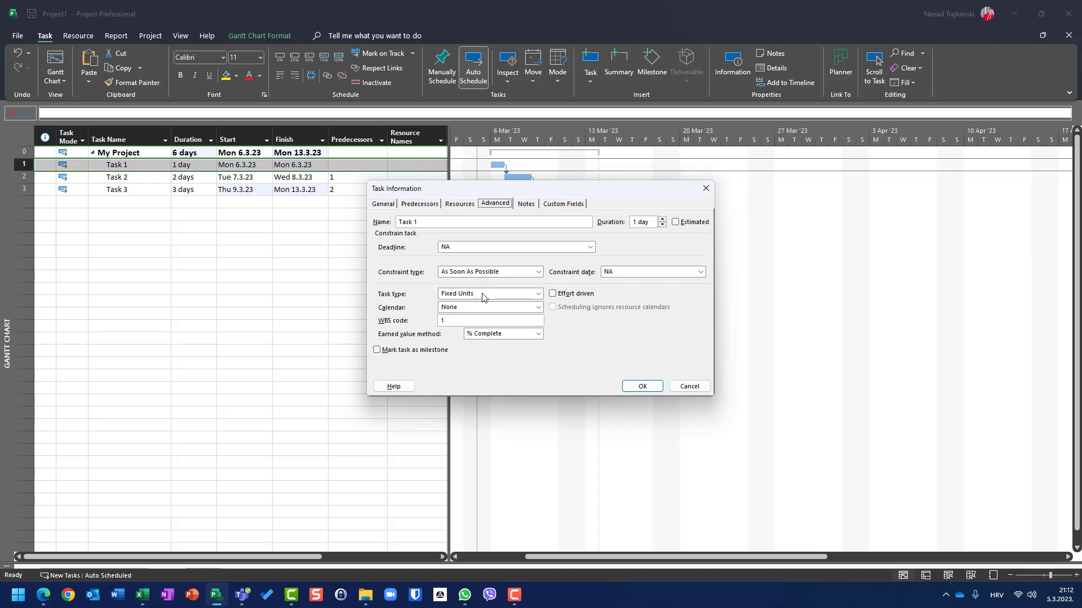
pyautogui.click(526, 204)
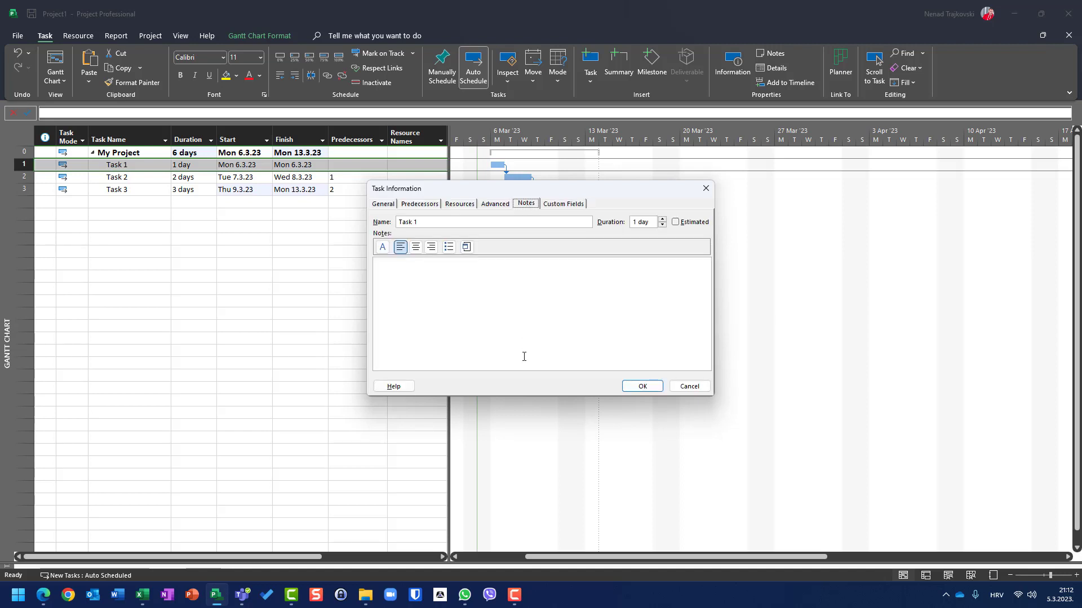
pyautogui.click(697, 393)
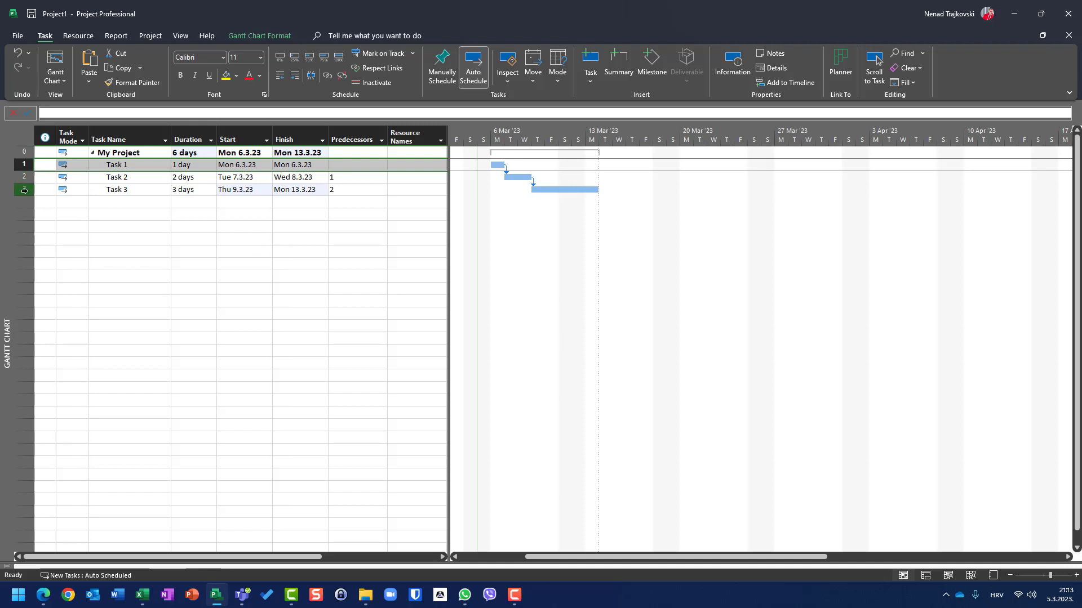
# Step: Select the Task 1 through Task 3 rows together
pyautogui.keyDown('shift'); pyautogui.click(25, 190); pyautogui.keyUp('shift')
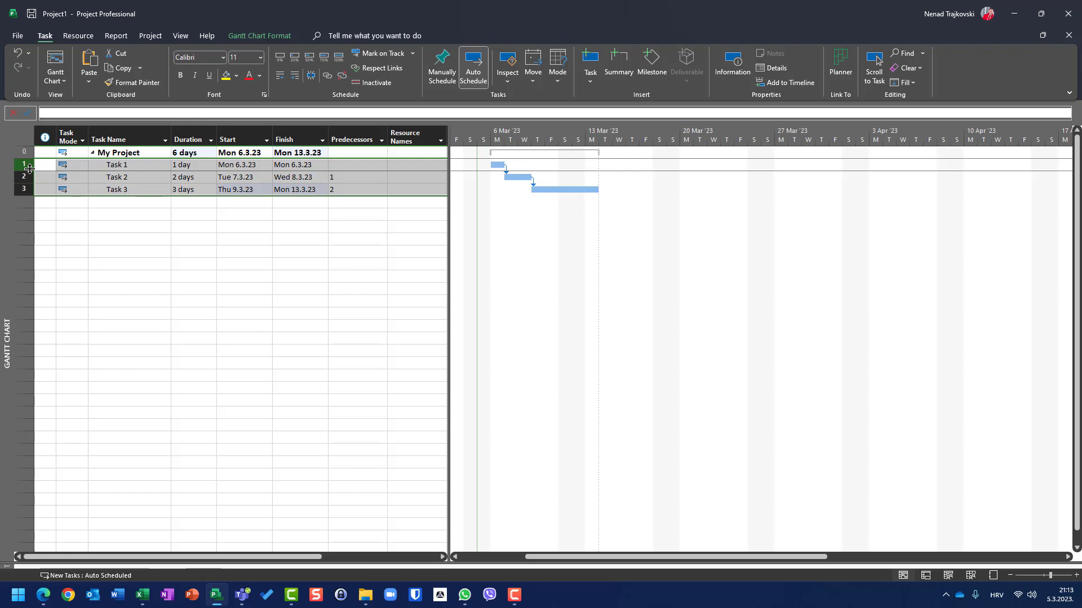
pyautogui.click(110, 240)
pyautogui.click(26, 163)
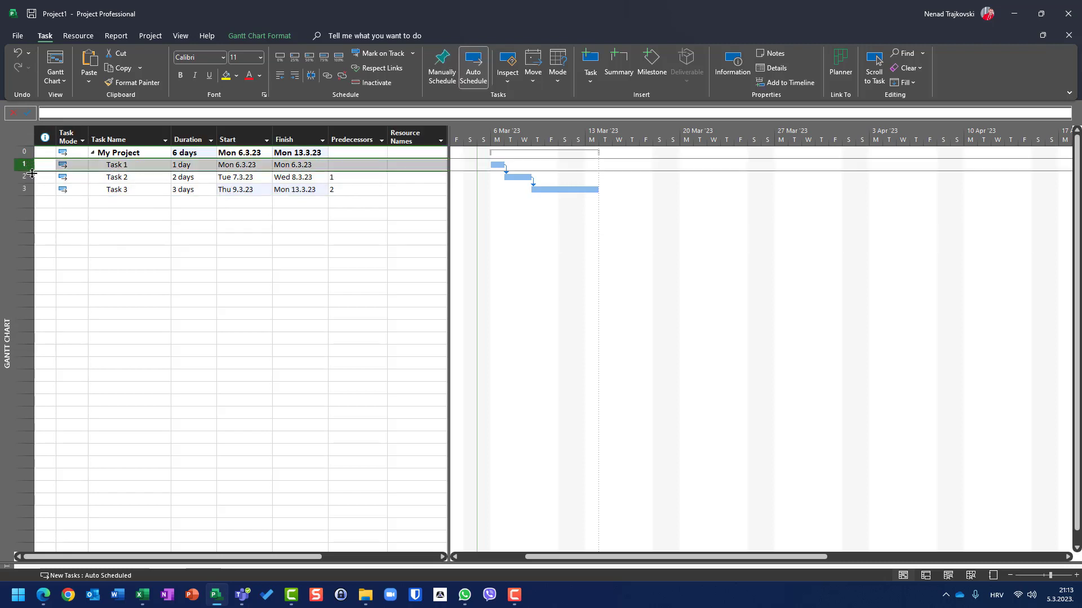
pyautogui.keyDown('ctrl'); pyautogui.click(24, 190); pyautogui.keyUp('ctrl')
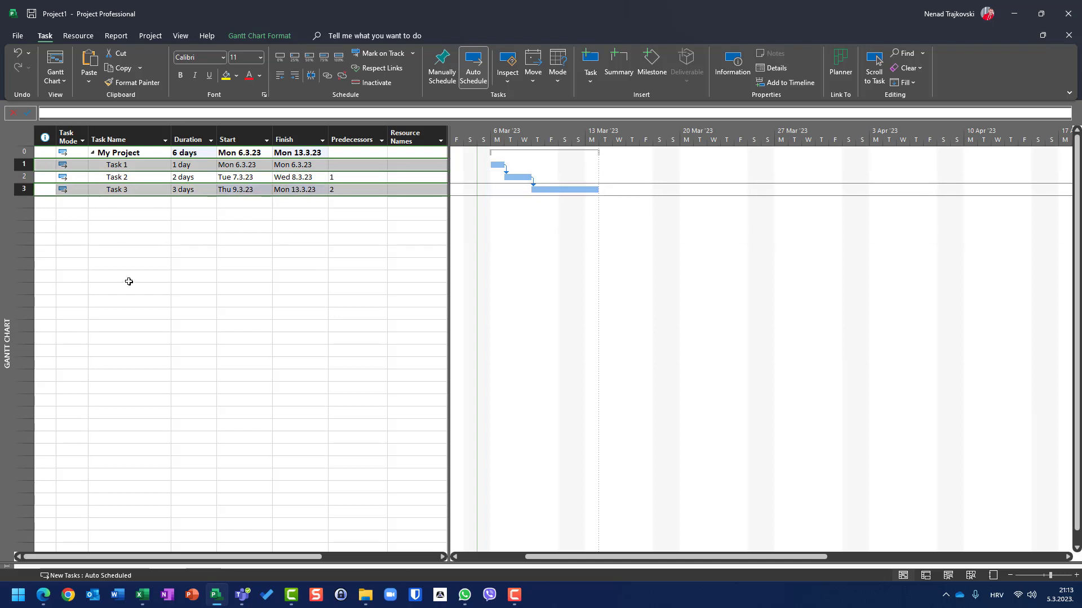
pyautogui.click(30, 170)
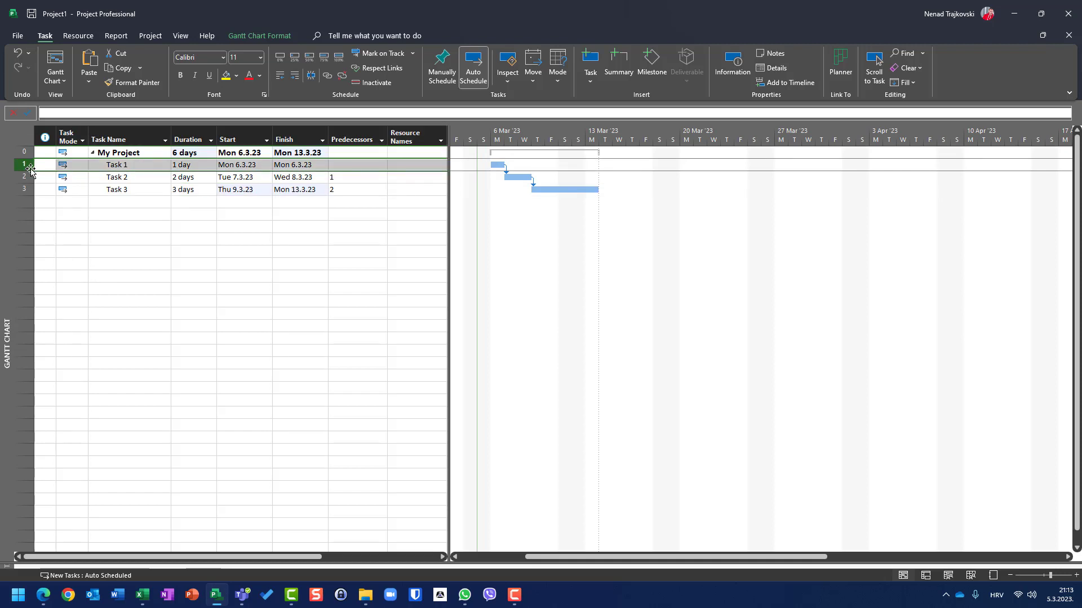
pyautogui.moveTo(30, 169); pyautogui.dragTo(25, 190)
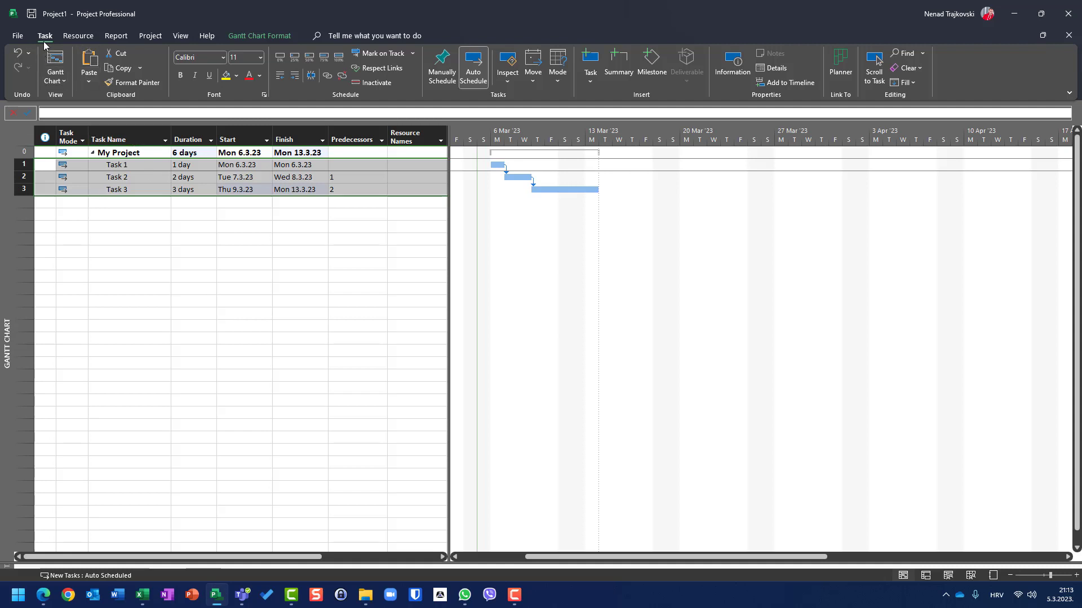
# Step: Rename Tasks 1–3 to 'My Tasks' in one go through Multiple Task Information
pyautogui.click(734, 72)
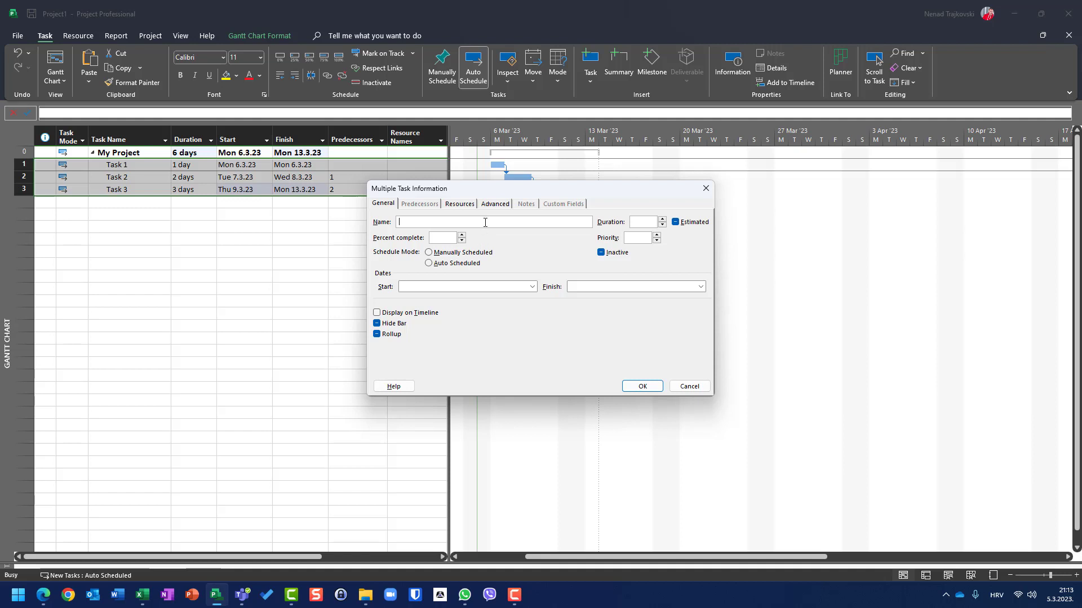
pyautogui.write('My Tasks')
pyautogui.click(639, 386)
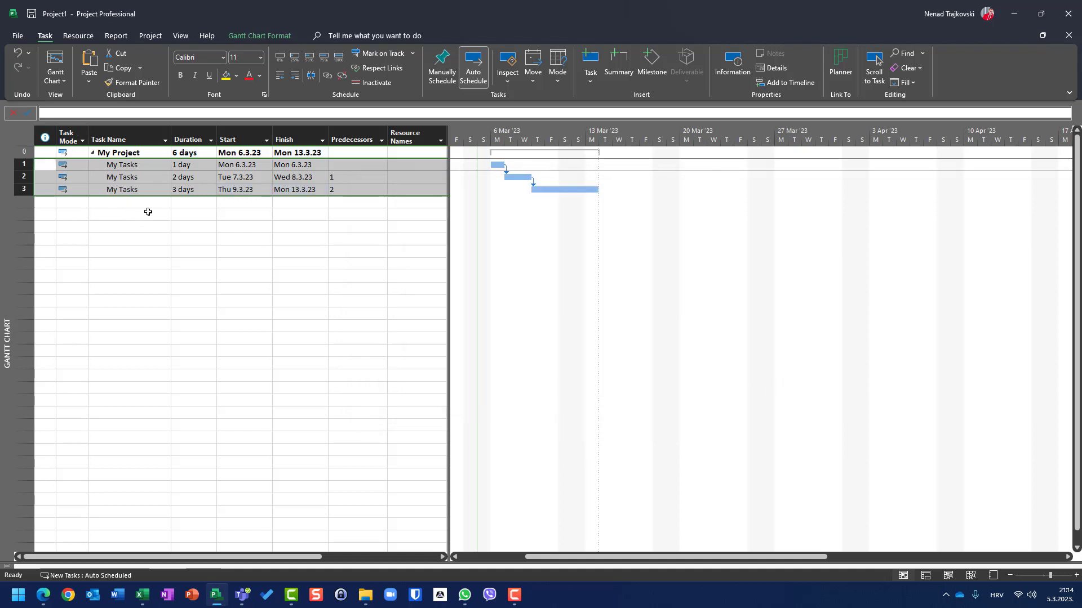
# Step: Undo the rename and set Tasks 1–3 to 50% complete
pyautogui.hotkey('ctrl', 'z')
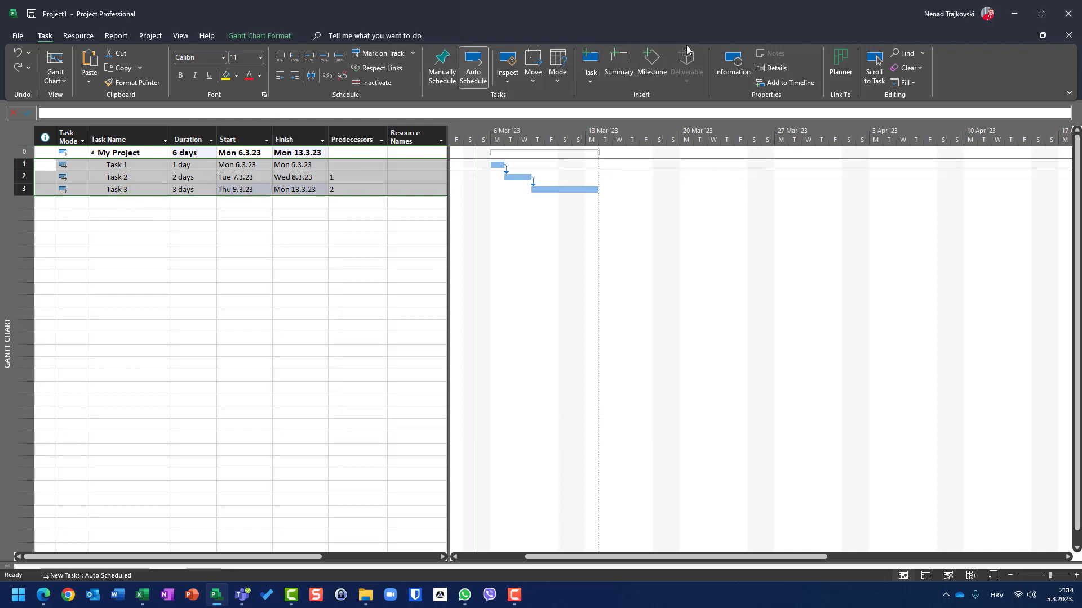
pyautogui.click(724, 67)
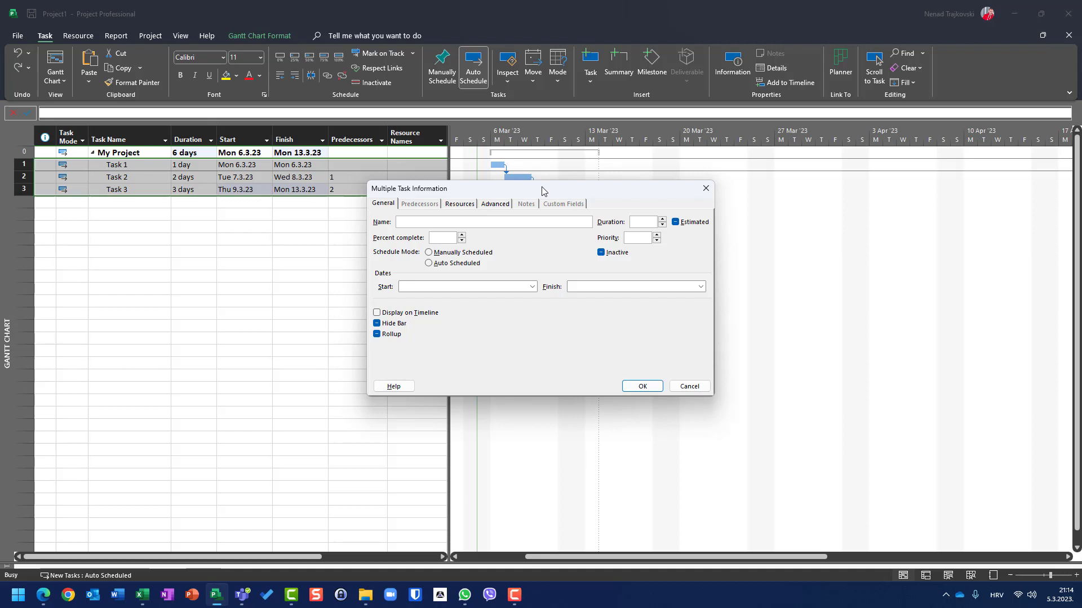
pyautogui.moveTo(544, 192); pyautogui.dragTo(547, 250)
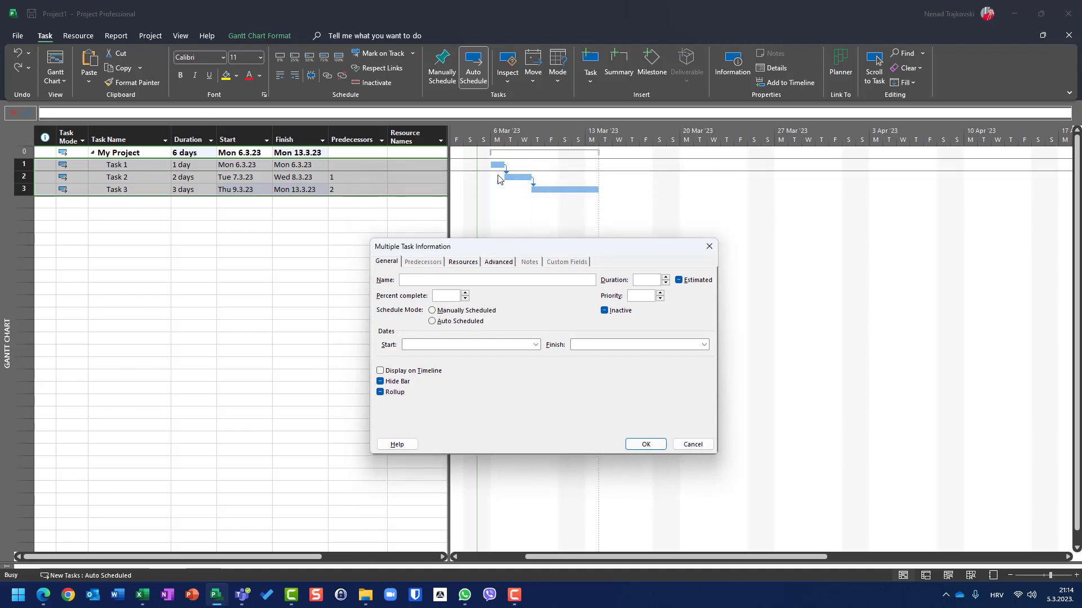
pyautogui.click(455, 296)
pyautogui.write('50')
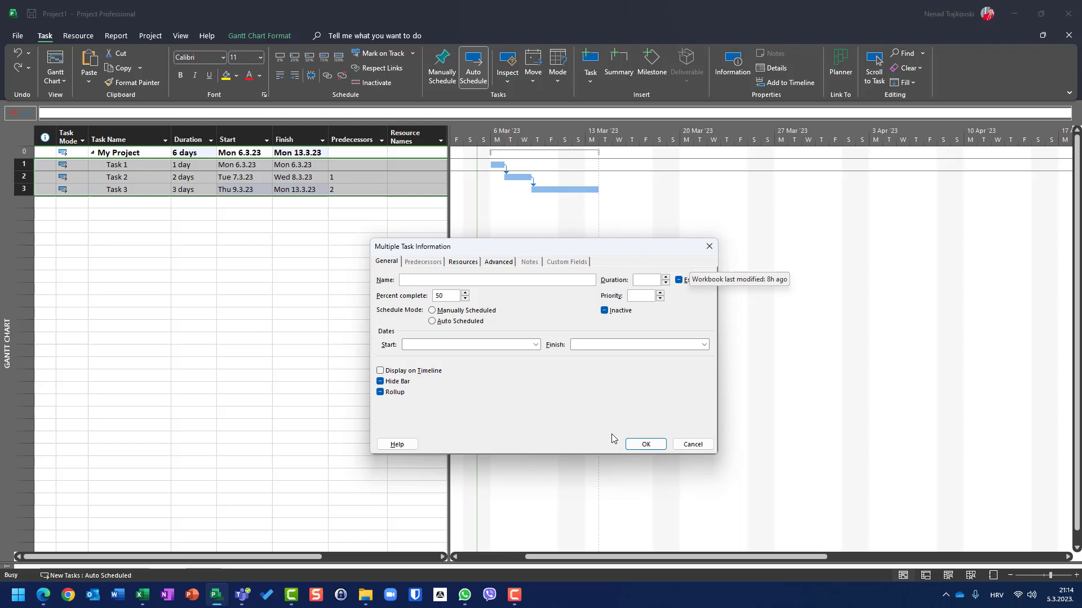
pyautogui.click(642, 445)
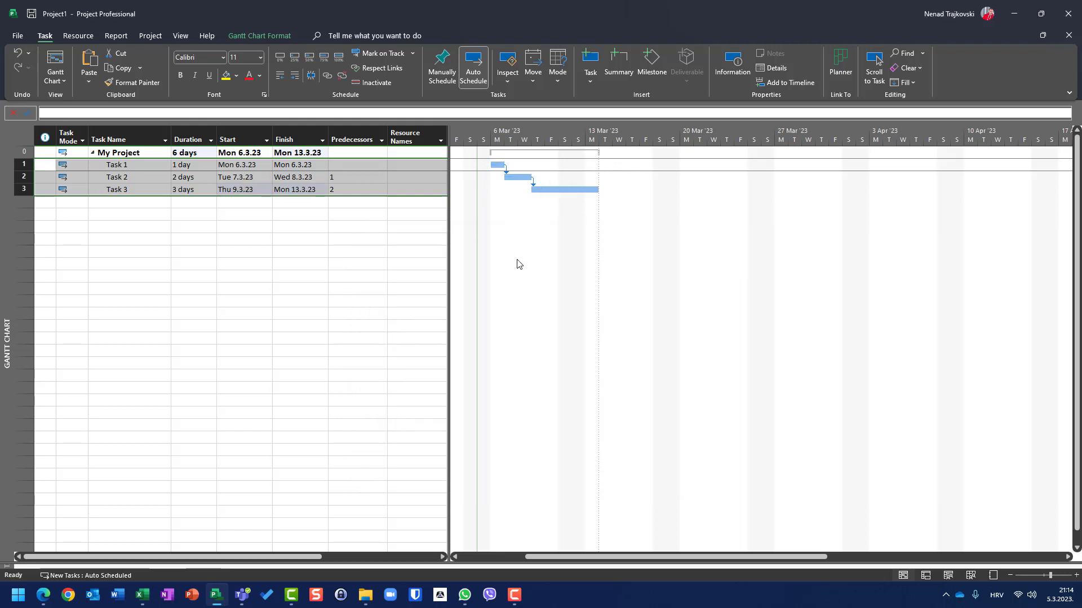
pyautogui.click(732, 72)
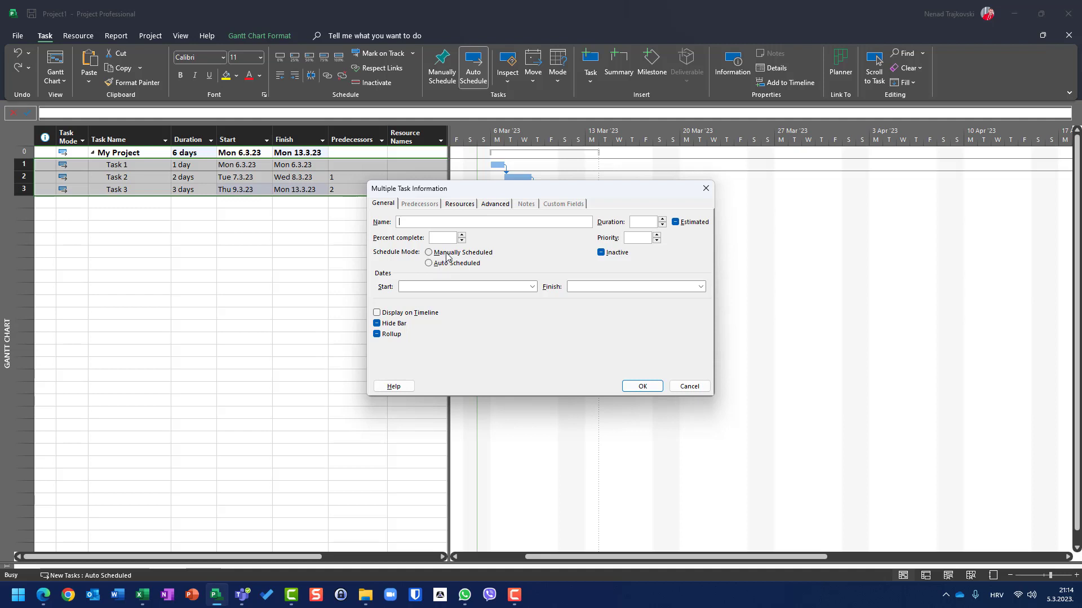
# Step: Switch the three tasks to manual scheduling, then back to auto scheduling
pyautogui.click(447, 254)
pyautogui.click(642, 386)
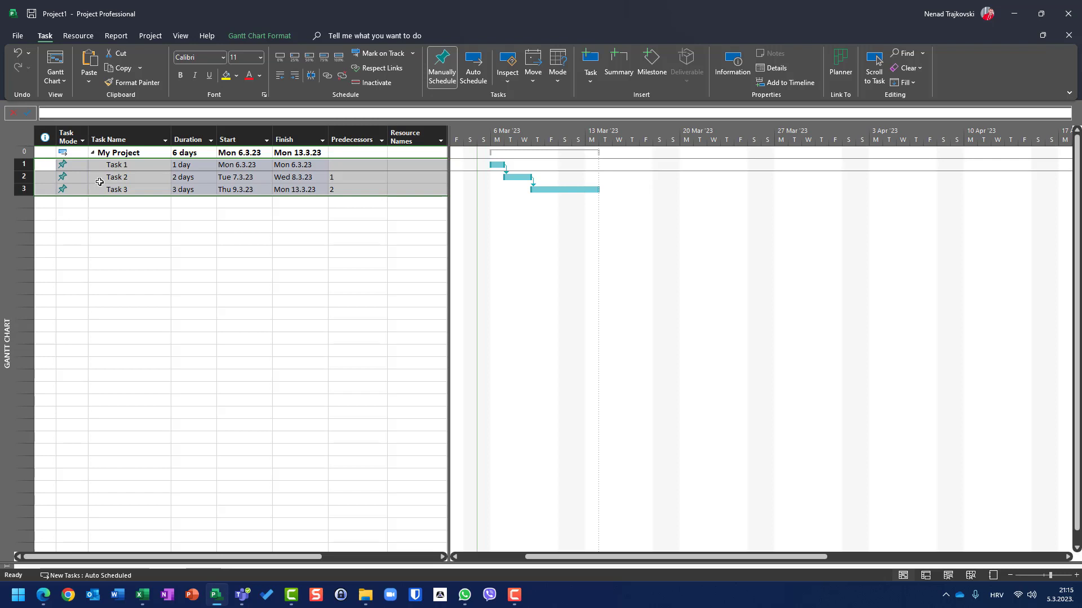
pyautogui.click(473, 65)
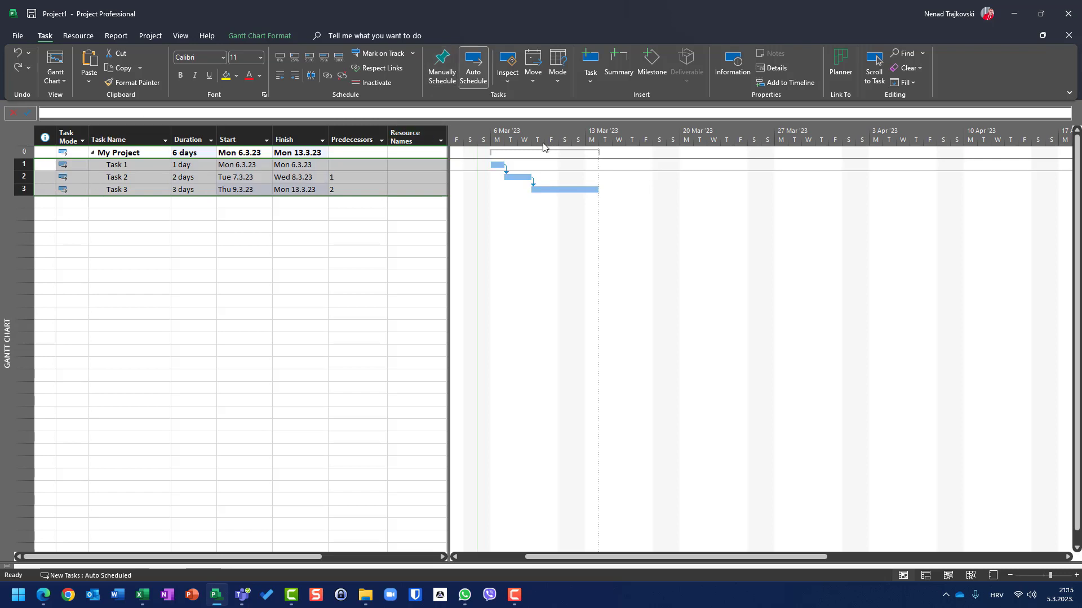
# Step: Try a 4-day duration for all three tasks, then undo it
pyautogui.click(734, 59)
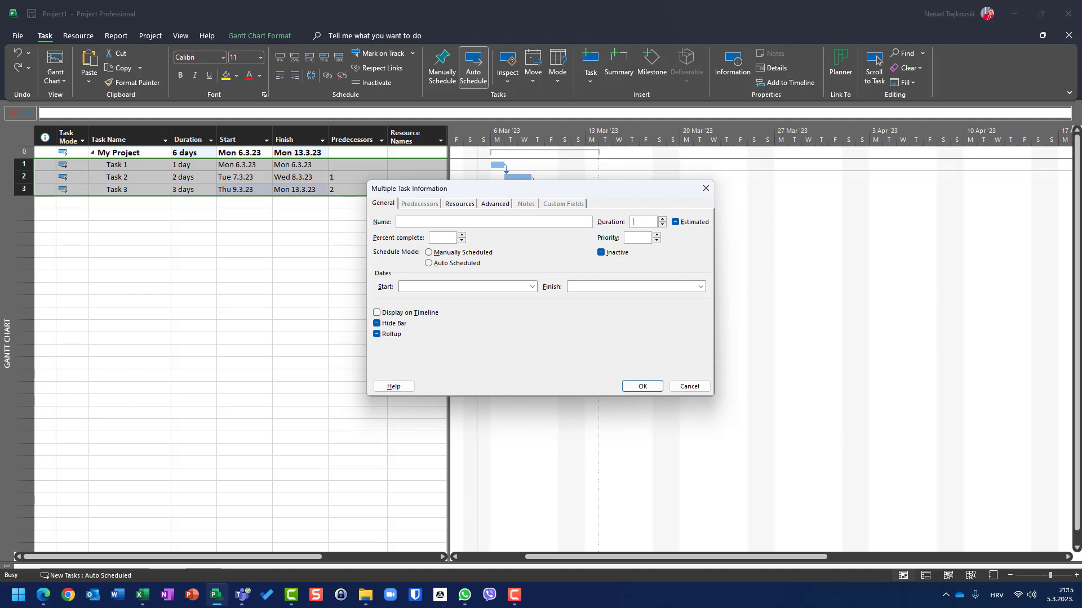
pyautogui.write('4')
pyautogui.click(647, 387)
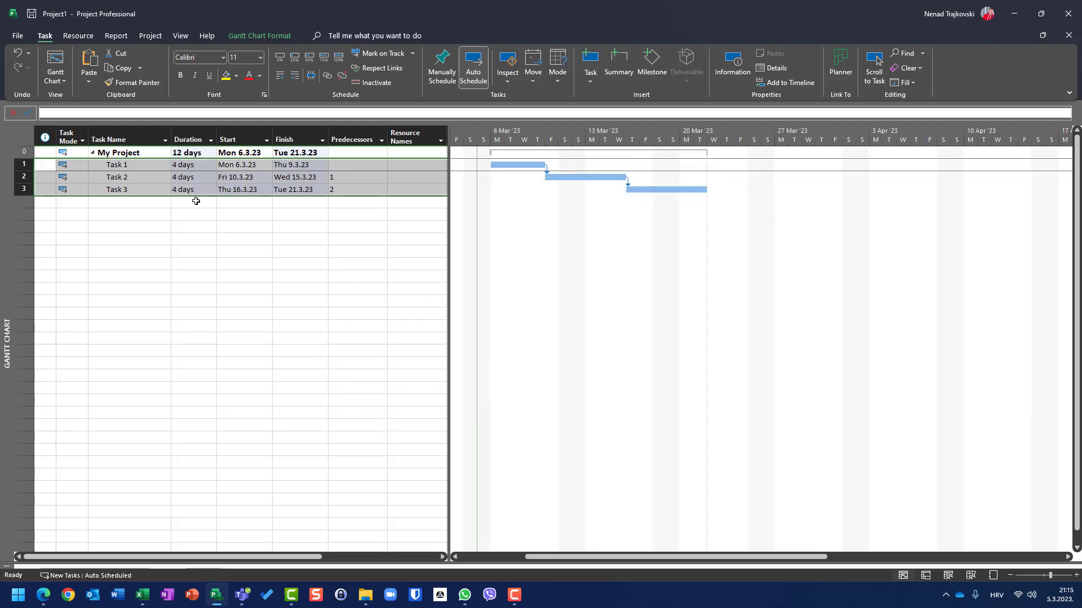
pyautogui.hotkey('ctrl', 'z')
# Step: Assign John as the first resource for the three selected tasks
pyautogui.click(723, 66)
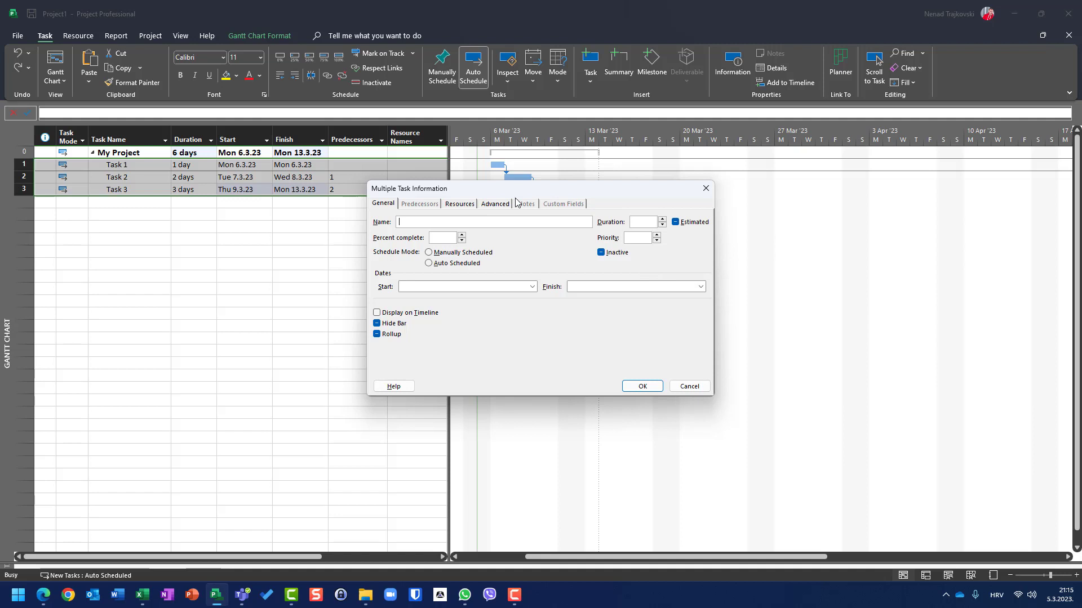
pyautogui.click(456, 204)
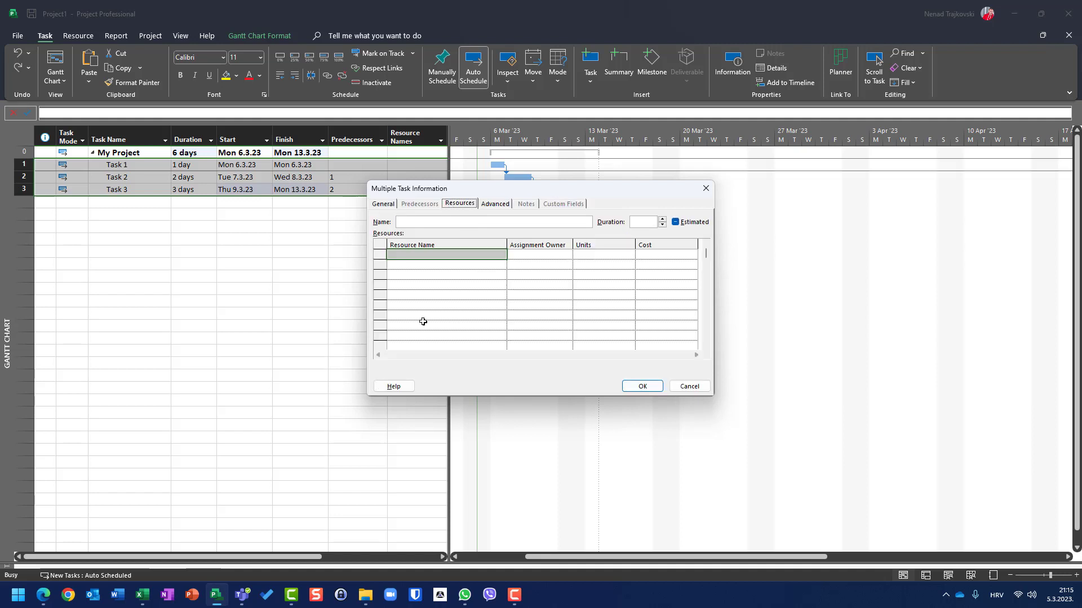
pyautogui.click(498, 257)
pyautogui.click(502, 258)
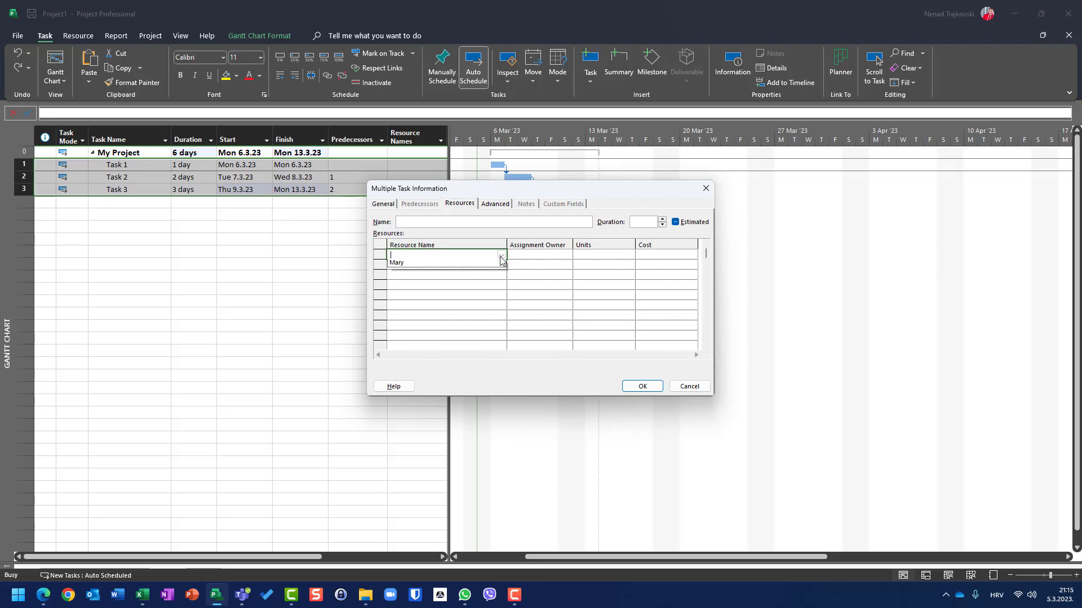
pyautogui.click(501, 264)
# Step: Add Mary as the second resource at 50% units and apply to all three tasks
pyautogui.click(503, 267)
pyautogui.click(501, 266)
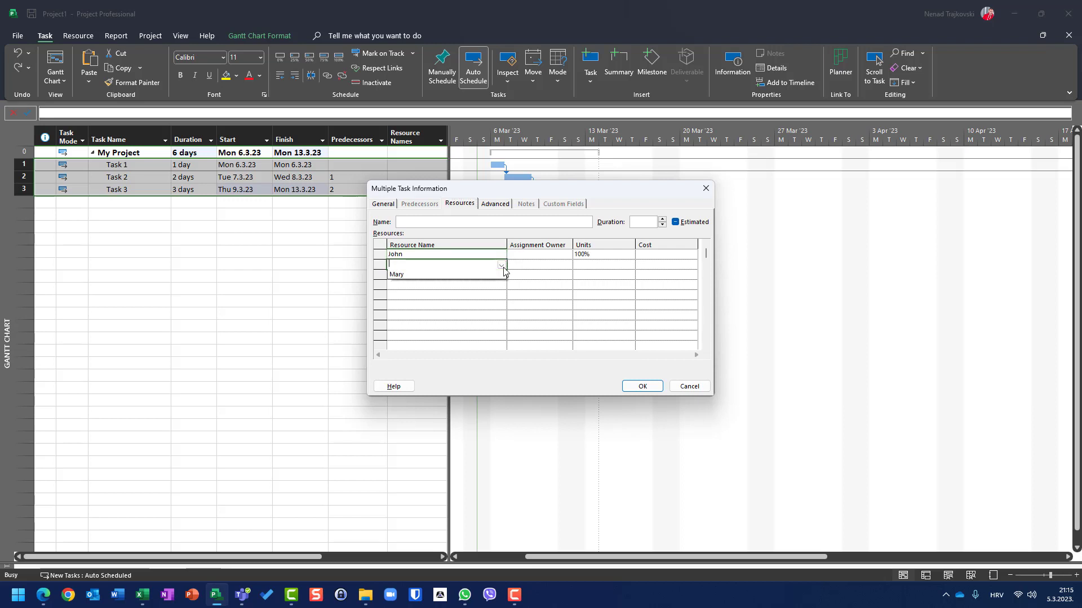
pyautogui.click(473, 292)
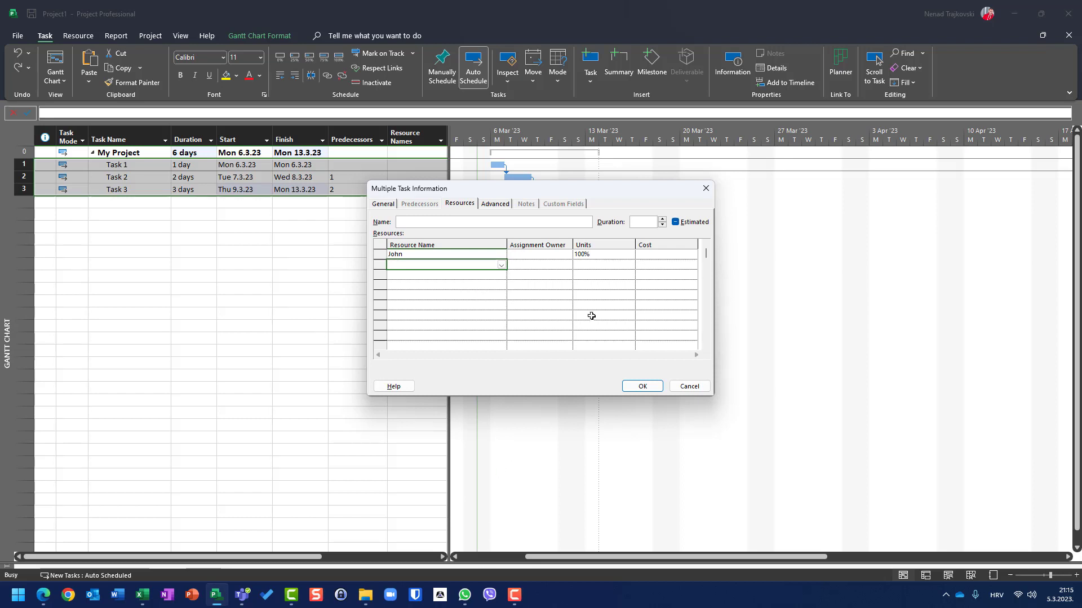
pyautogui.click(596, 265)
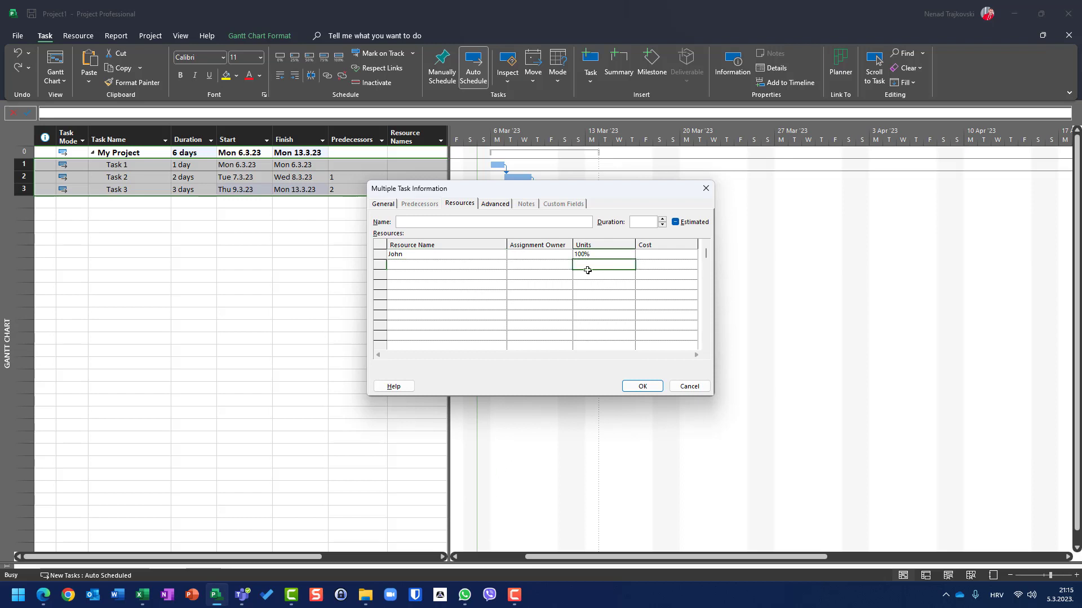
pyautogui.click(492, 265)
pyautogui.click(501, 265)
pyautogui.click(502, 266)
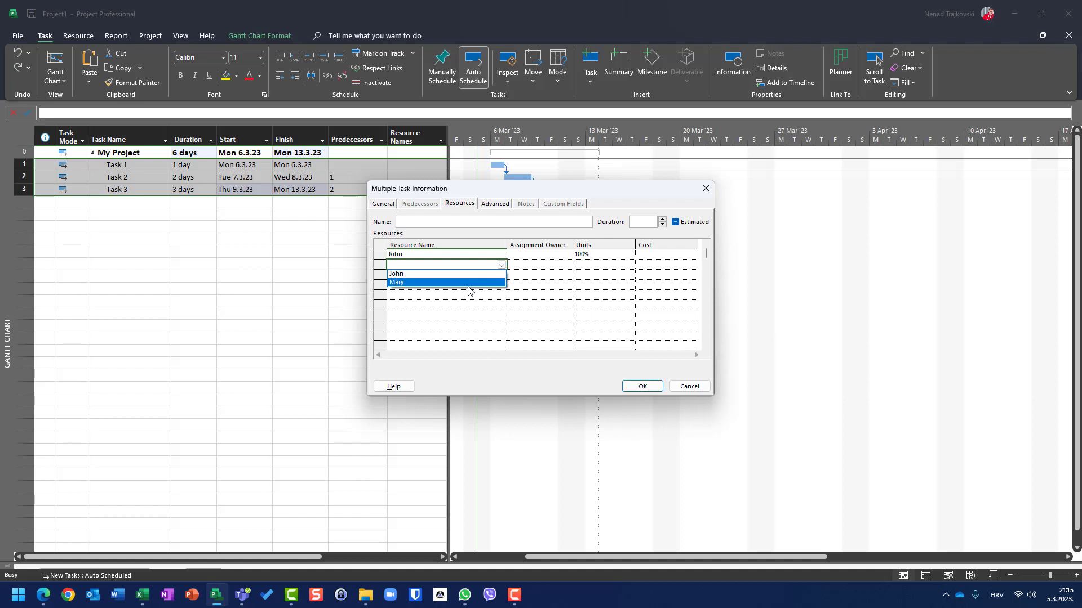
pyautogui.click(468, 284)
pyautogui.click(615, 266)
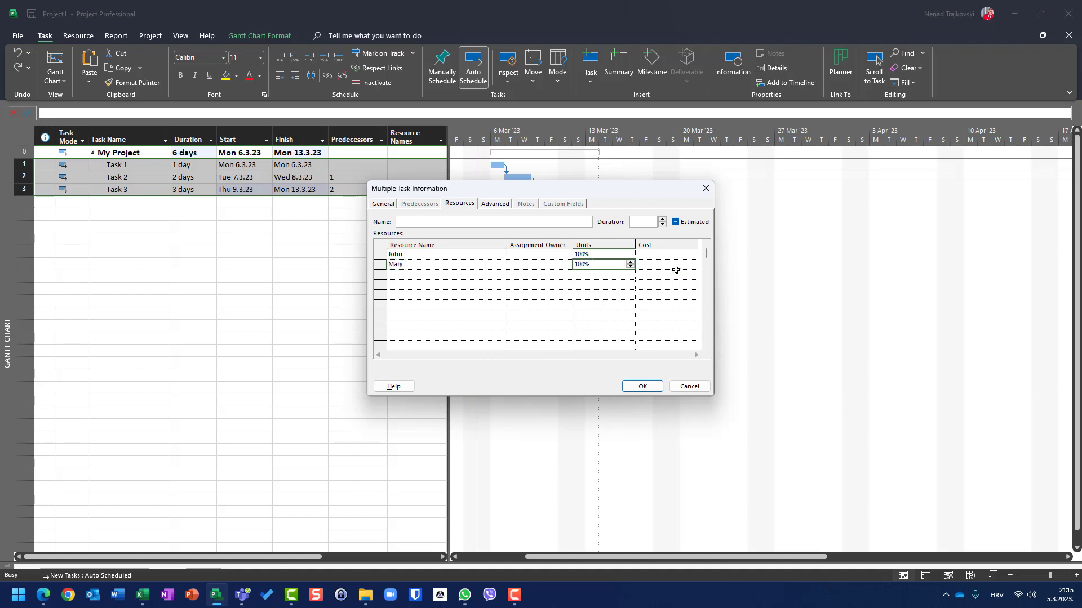
pyautogui.write('50')
pyautogui.click(642, 387)
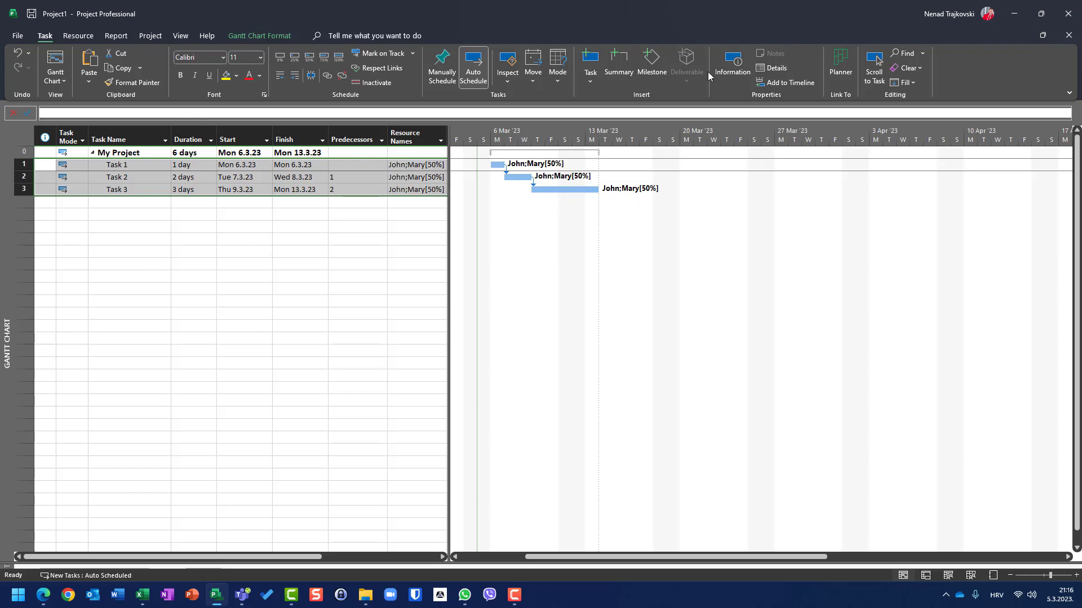
pyautogui.click(735, 61)
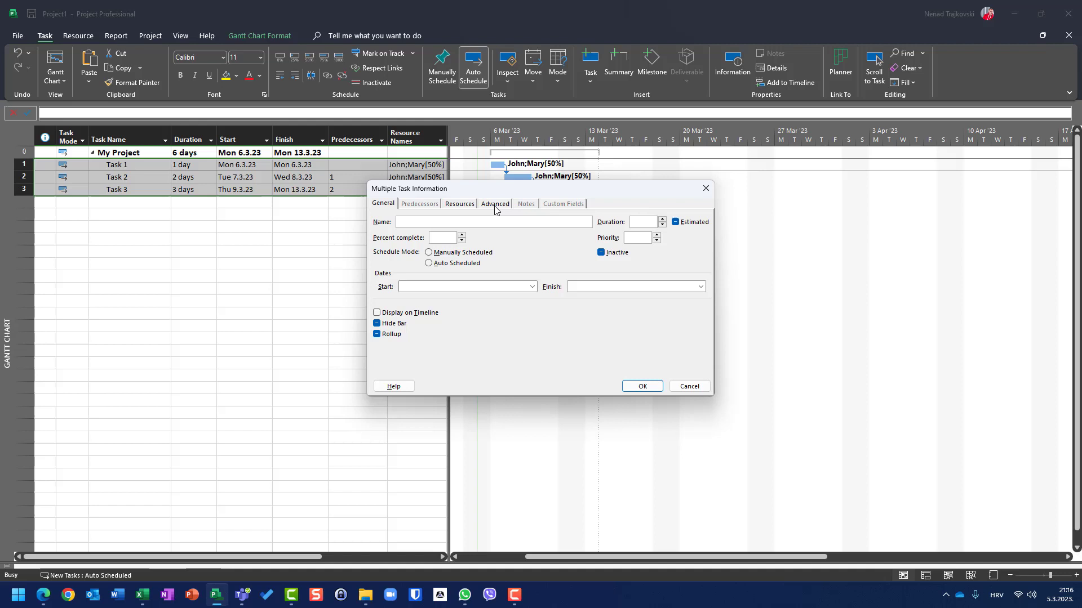
pyautogui.click(460, 205)
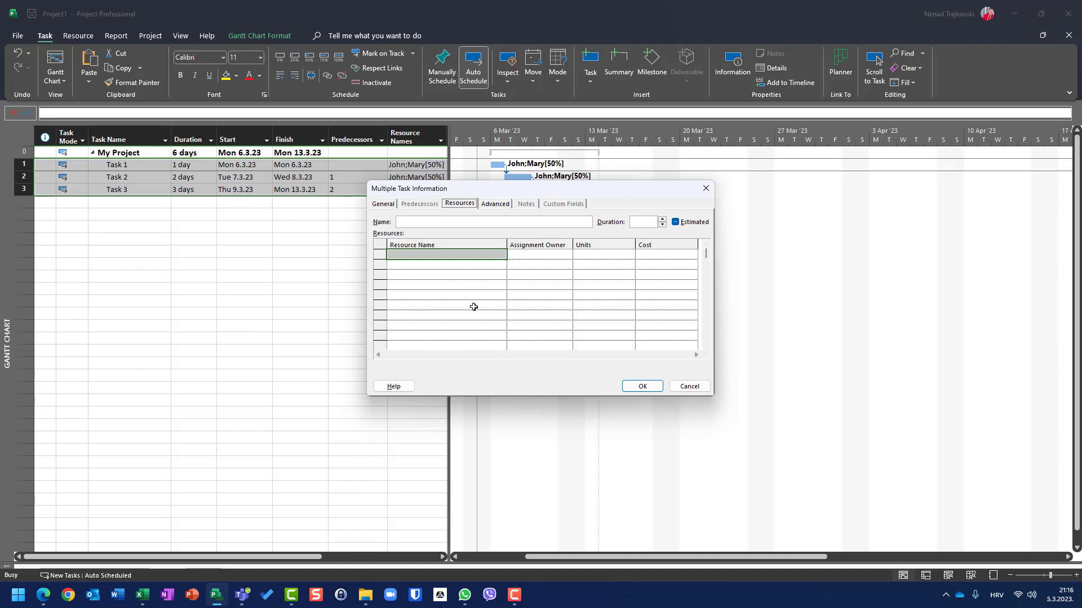
pyautogui.click(702, 388)
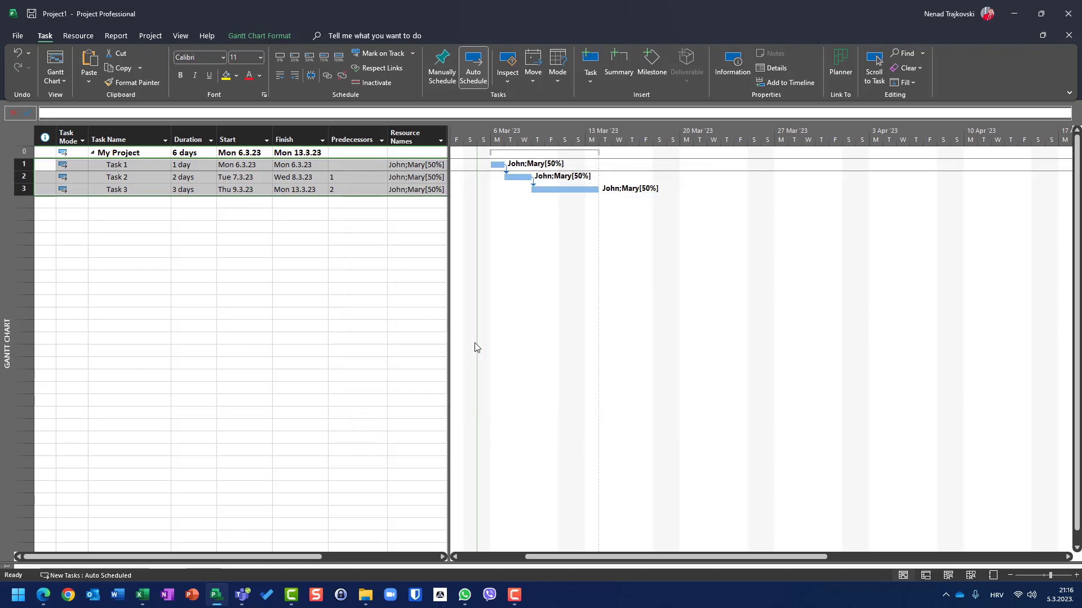
pyautogui.click(145, 201)
# Step: Add a new task named 'Task 4' below Task 3
pyautogui.write('Tas')
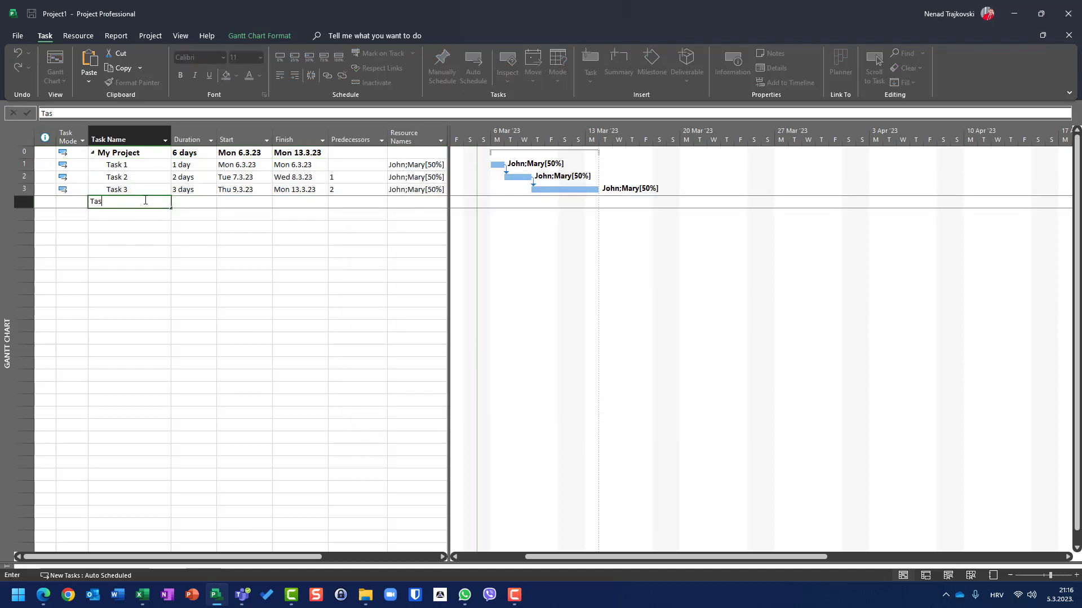
pyautogui.write('k 4')
pyautogui.press('Return')
pyautogui.click(145, 201)
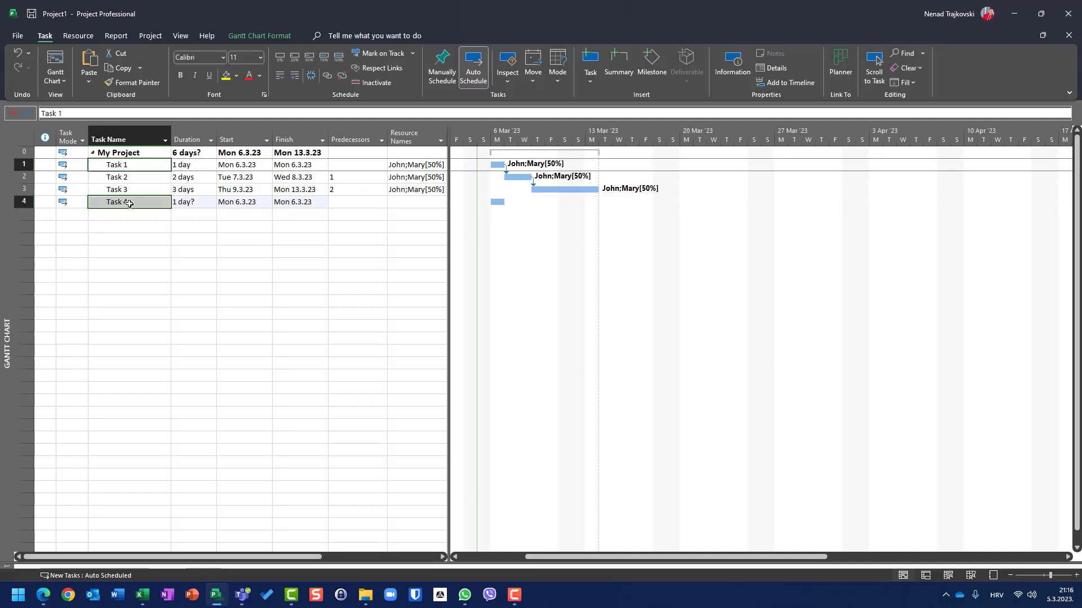
# Step: Check the resource assignments of Task 1 and Task 4 together, leaving them unchanged
pyautogui.keyDown('ctrl'); pyautogui.click(122, 164); pyautogui.keyUp('ctrl')
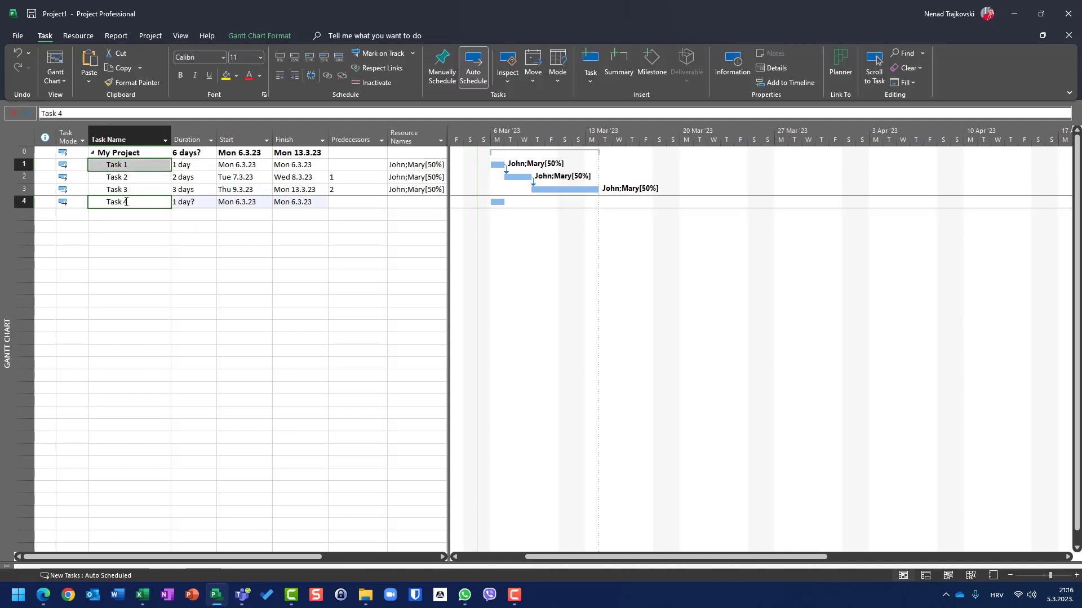
pyautogui.click(29, 164)
pyautogui.keyDown('ctrl'); pyautogui.click(23, 202); pyautogui.keyUp('ctrl')
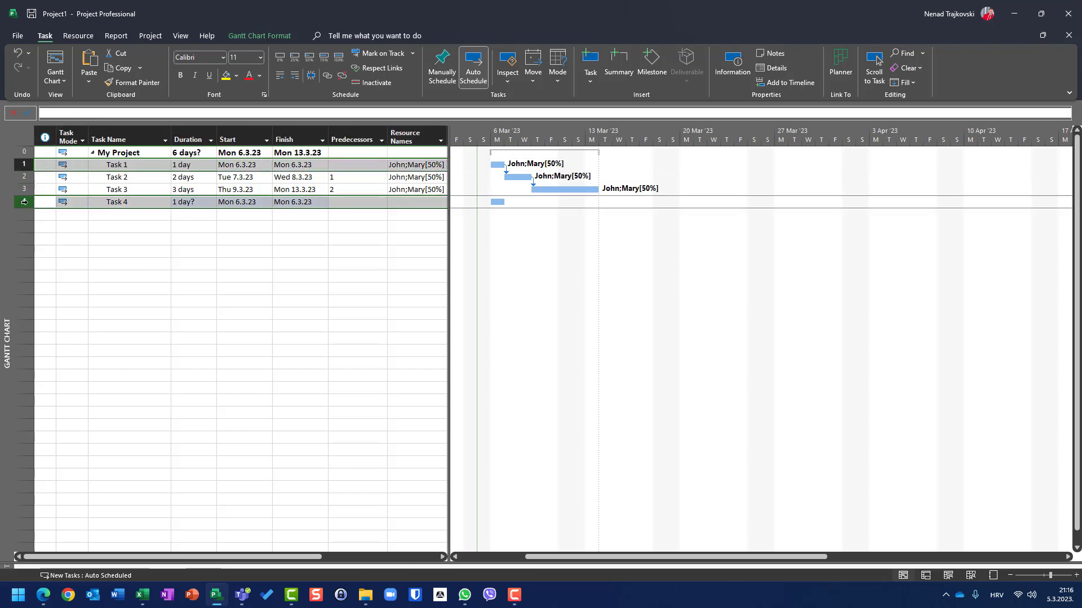
pyautogui.click(732, 67)
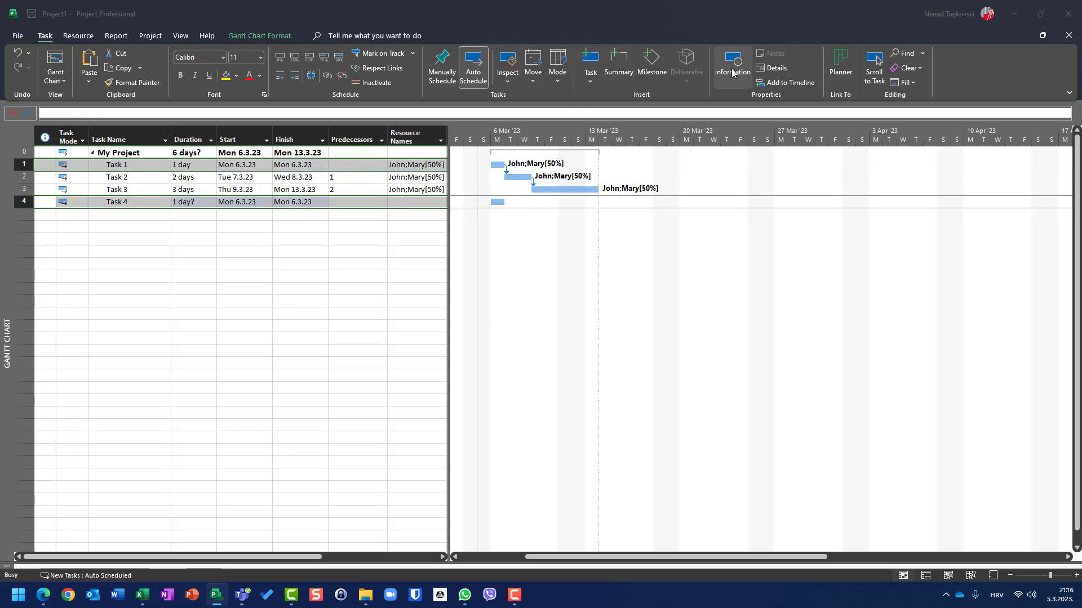
pyautogui.click(460, 204)
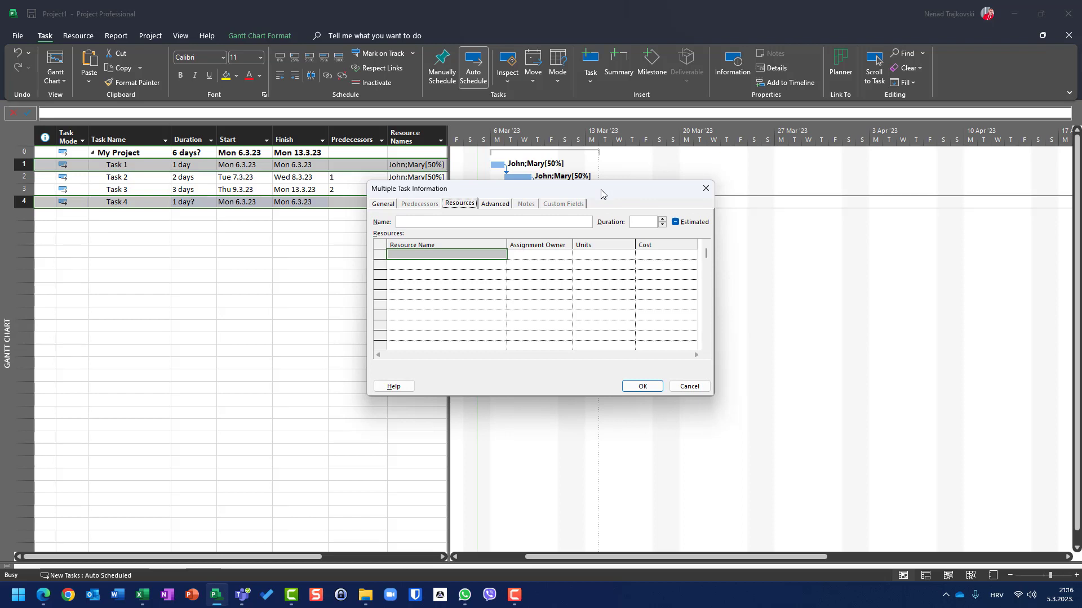
pyautogui.click(694, 387)
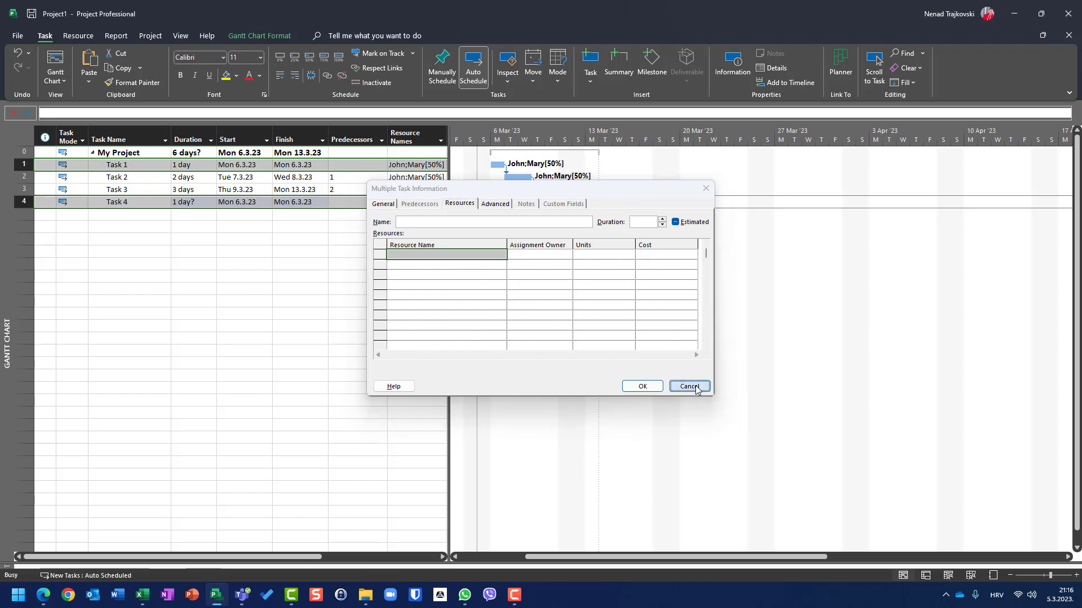
# Step: Delete the Task 4 row and select Tasks 1–3
pyautogui.click(23, 202)
pyautogui.press('Delete')
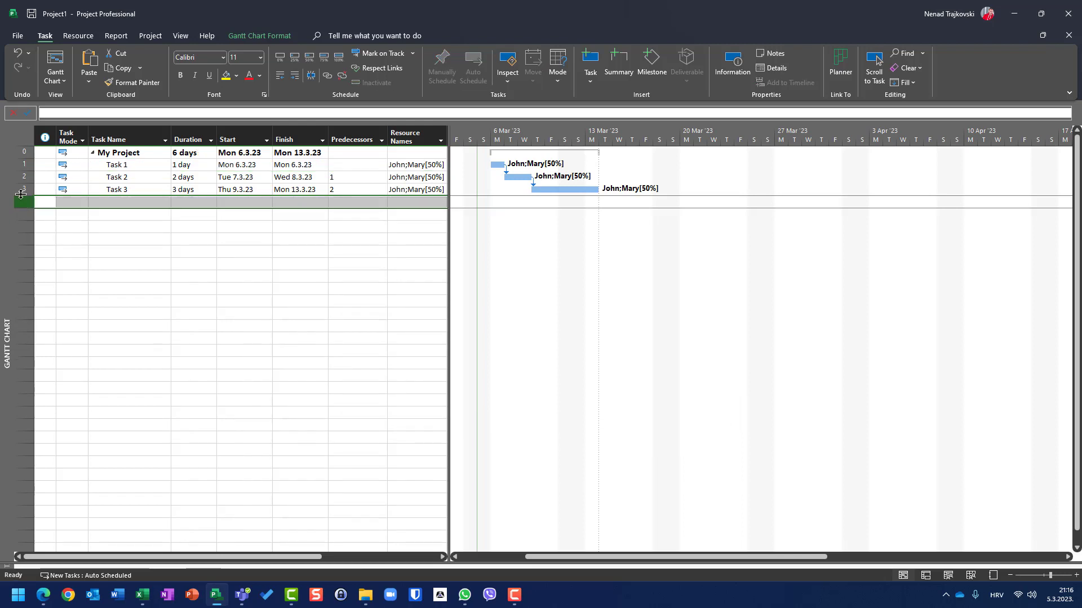
pyautogui.click(24, 164)
pyautogui.hotkey('shift', 'Down')
pyautogui.hotkey('shift', 'Down')
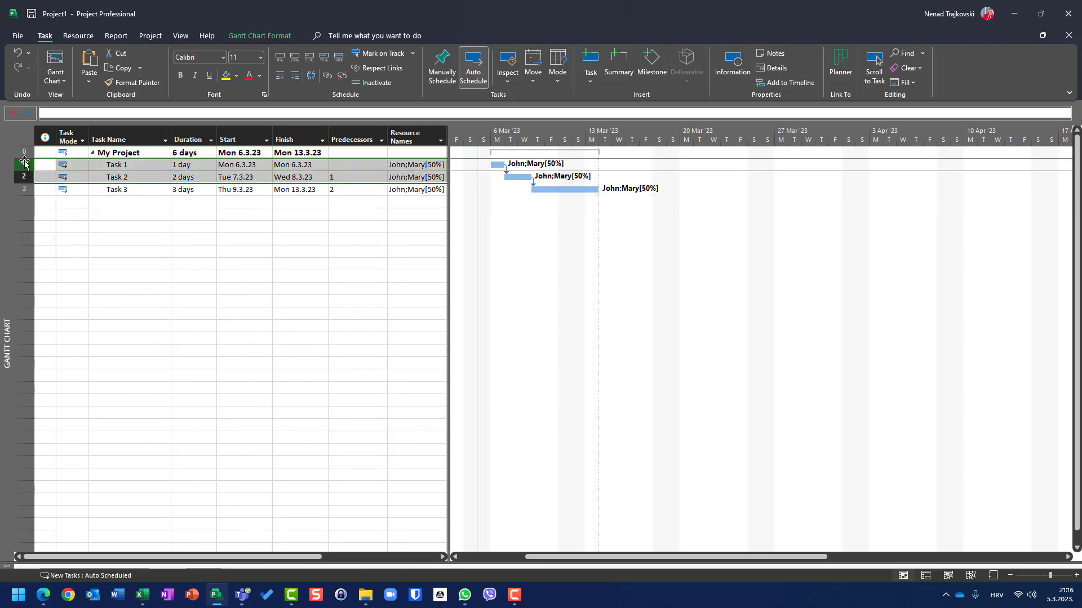
# Step: Show the shared advanced settings for Tasks 1–3 and view the constraint type options
pyautogui.click(730, 69)
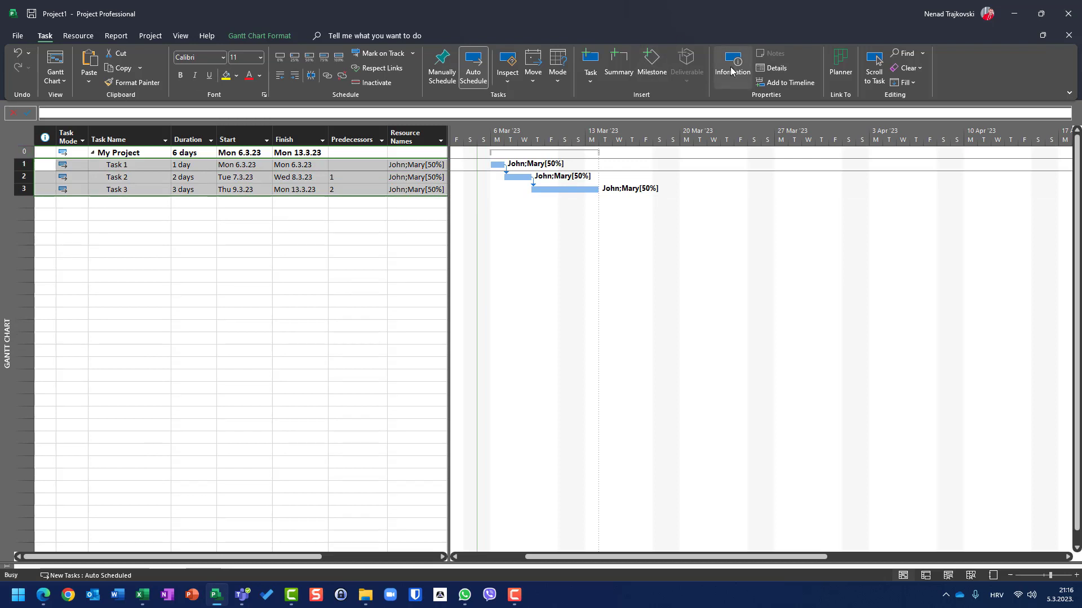
pyautogui.click(502, 205)
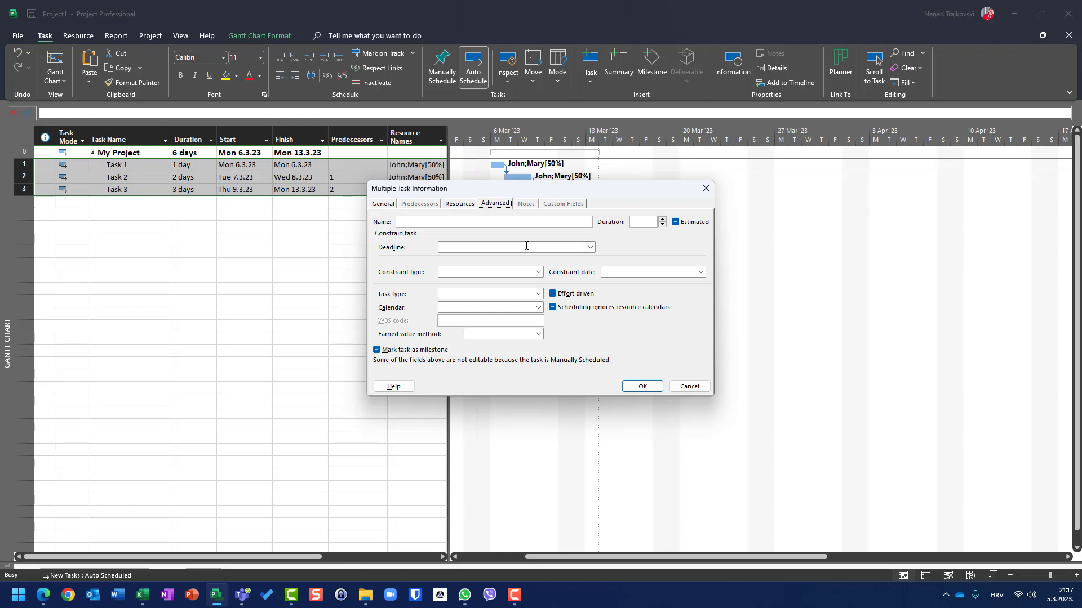
pyautogui.click(530, 273)
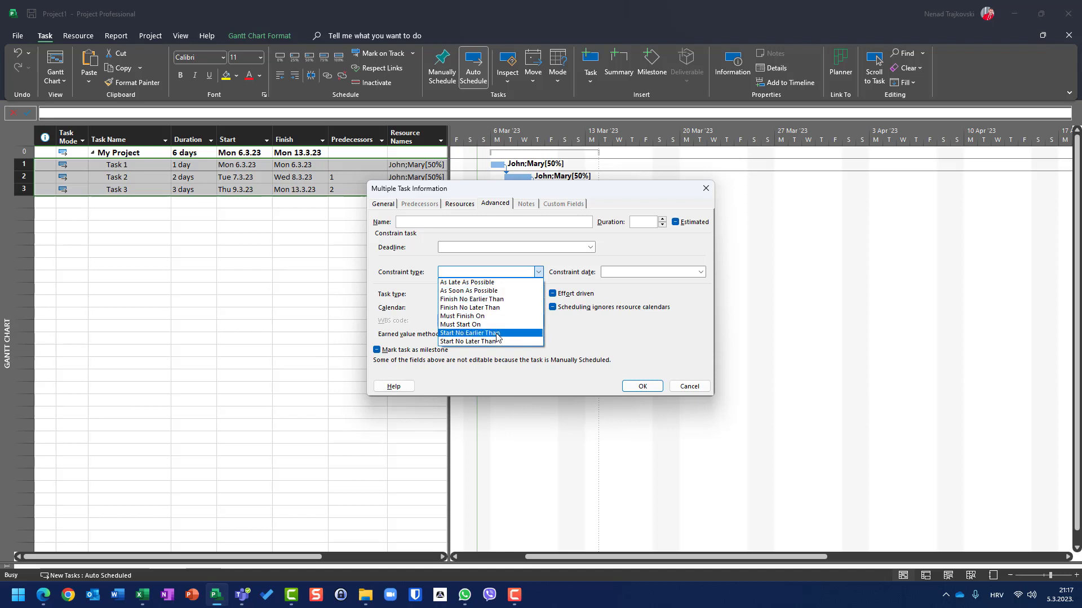
# Step: Leave the constraint type and calendar unchanged and bring up the Task type choices
pyautogui.click(596, 260)
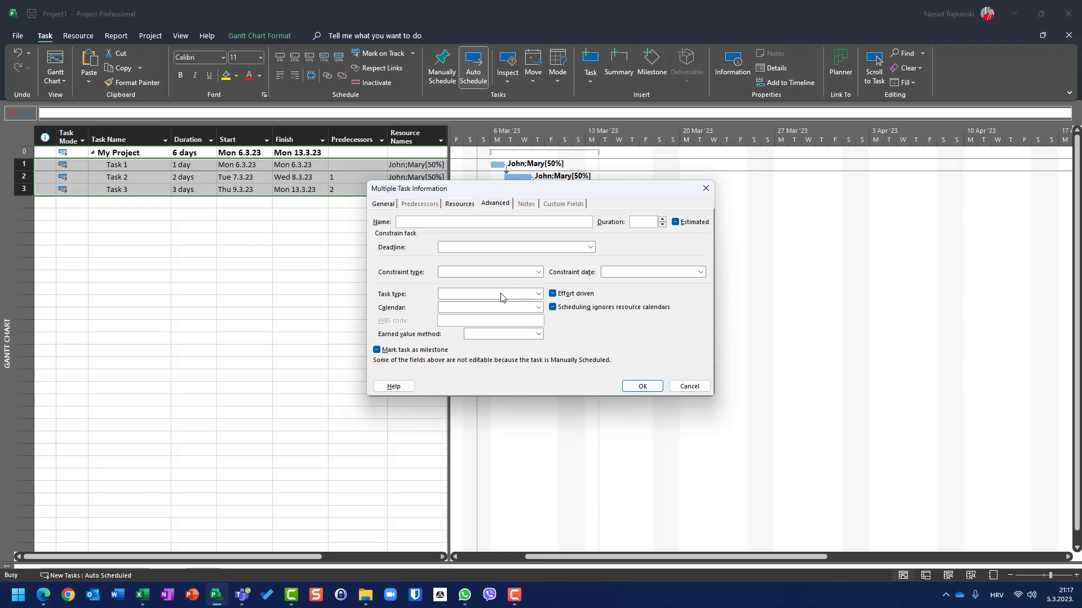
pyautogui.click(538, 308)
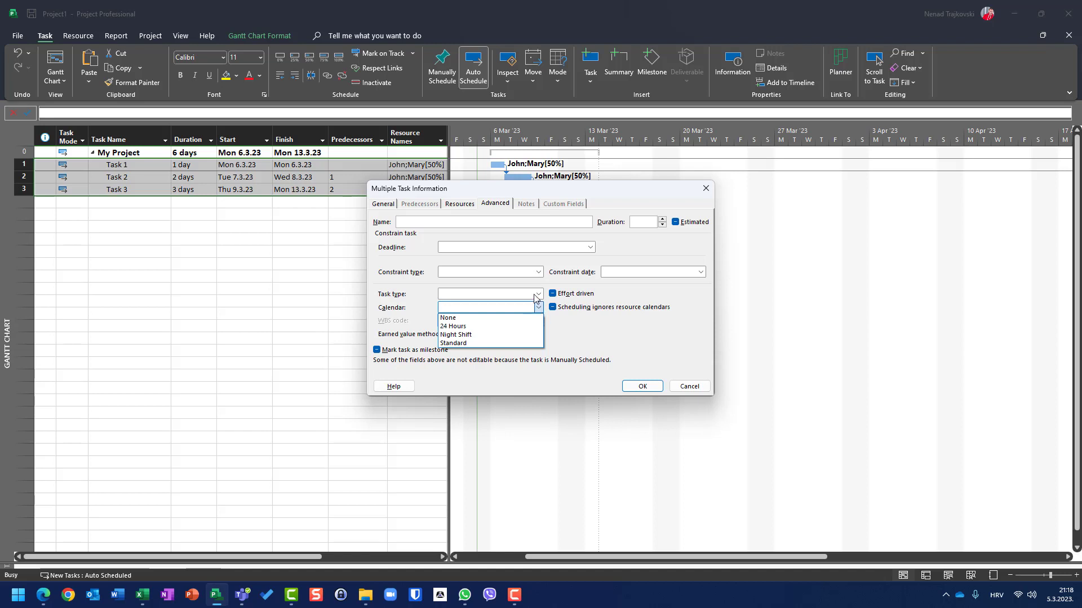
pyautogui.click(86, 314)
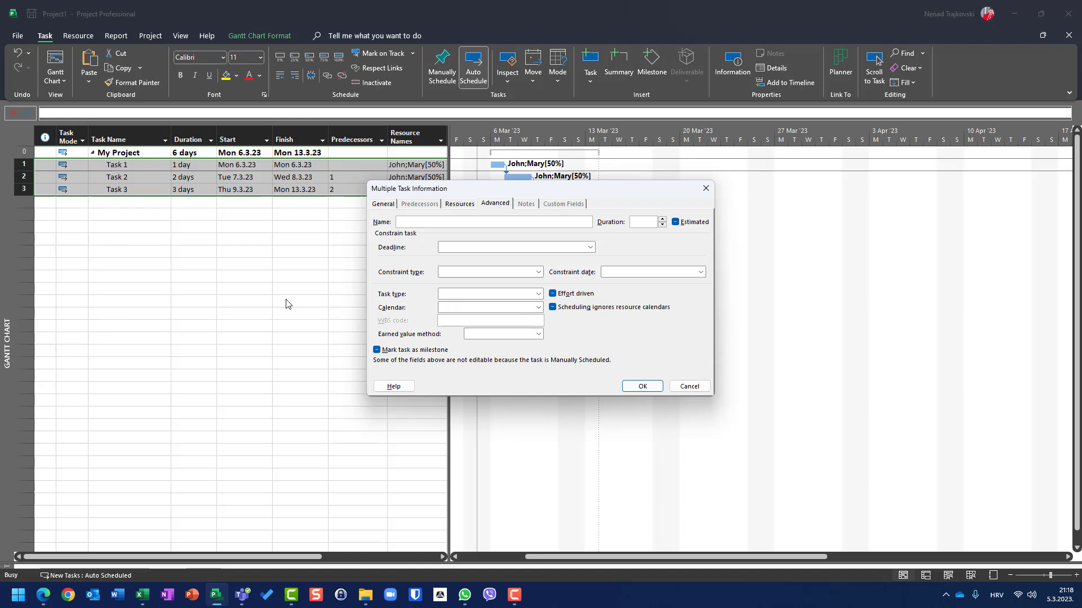
pyautogui.click(538, 294)
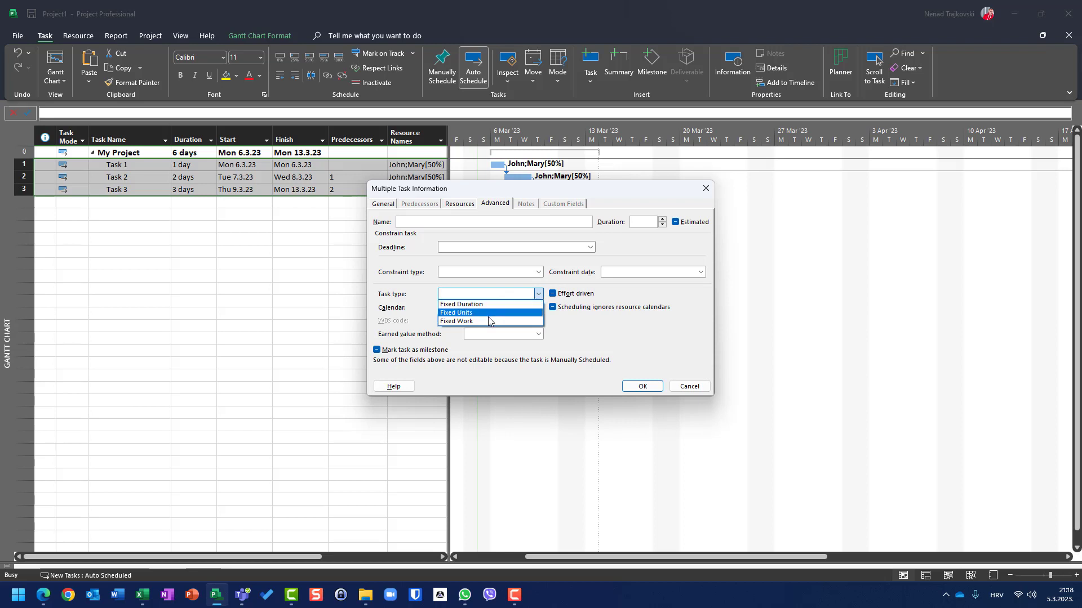
# Step: Set Tasks 1–3 to Fixed Work and add a Type column to the task table
pyautogui.click(489, 322)
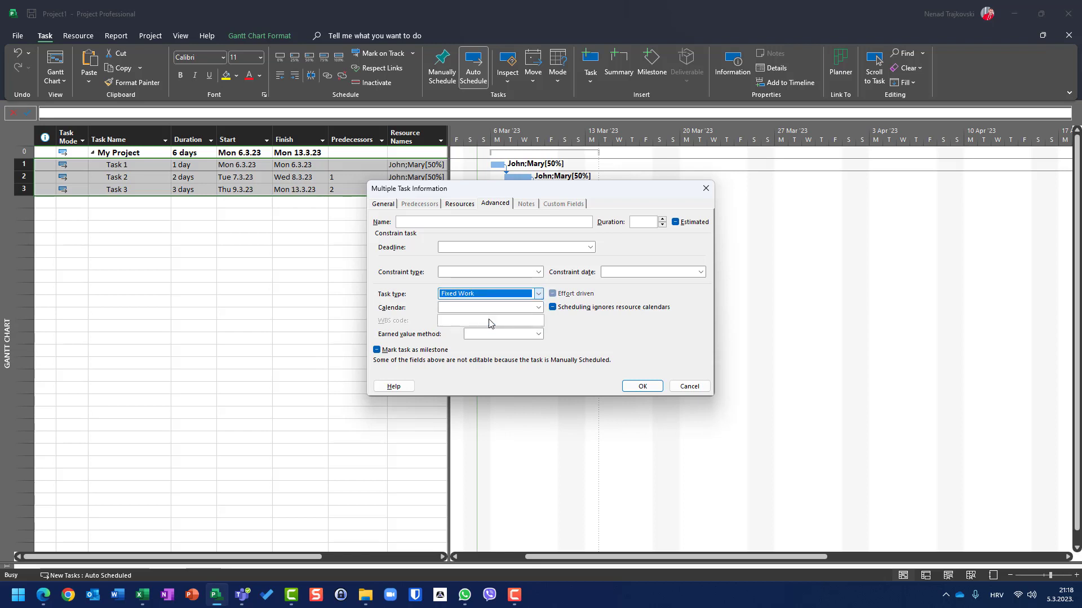
pyautogui.click(642, 386)
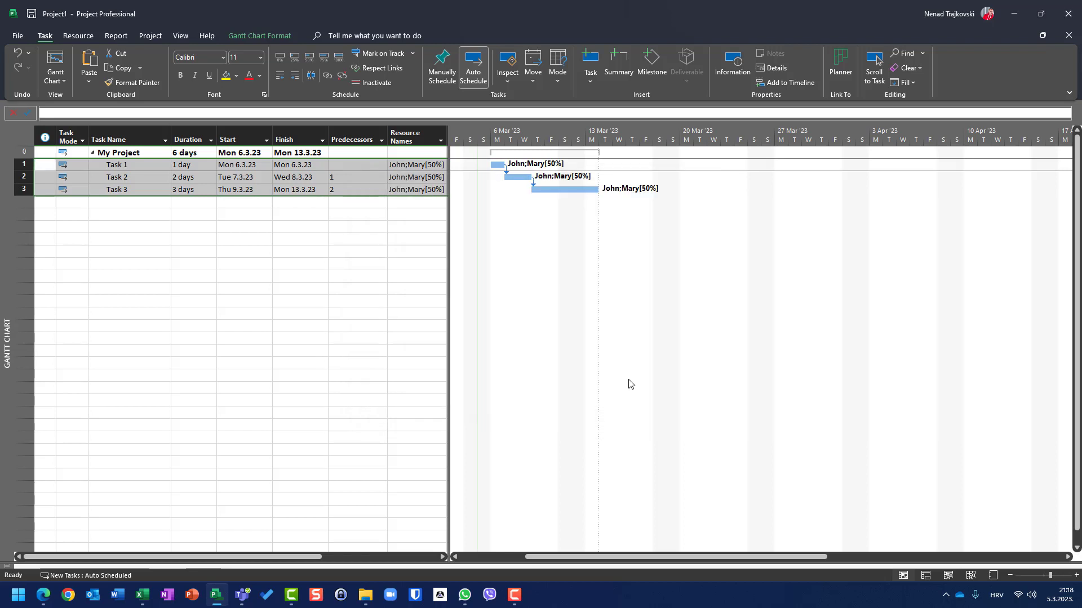
pyautogui.moveTo(449, 250); pyautogui.dragTo(566, 250)
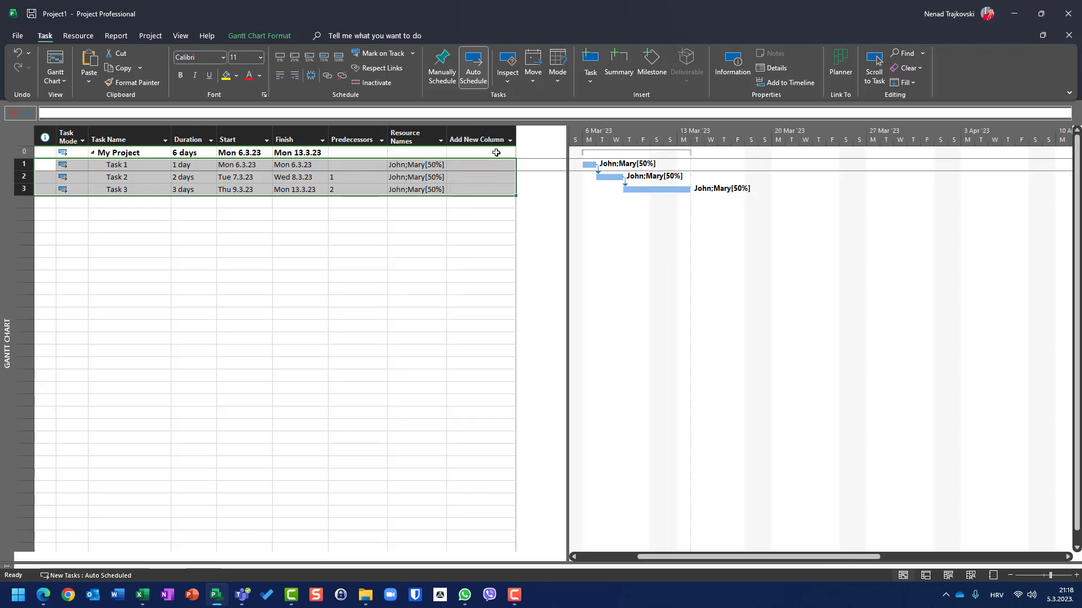
pyautogui.click(492, 141)
pyautogui.write('typ')
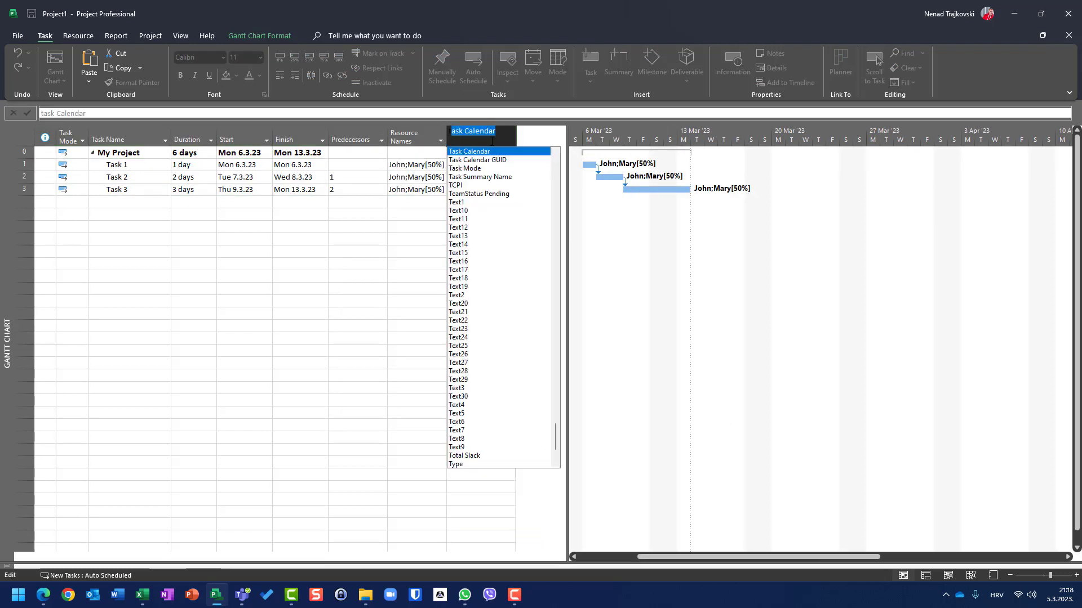
pyautogui.press('Return')
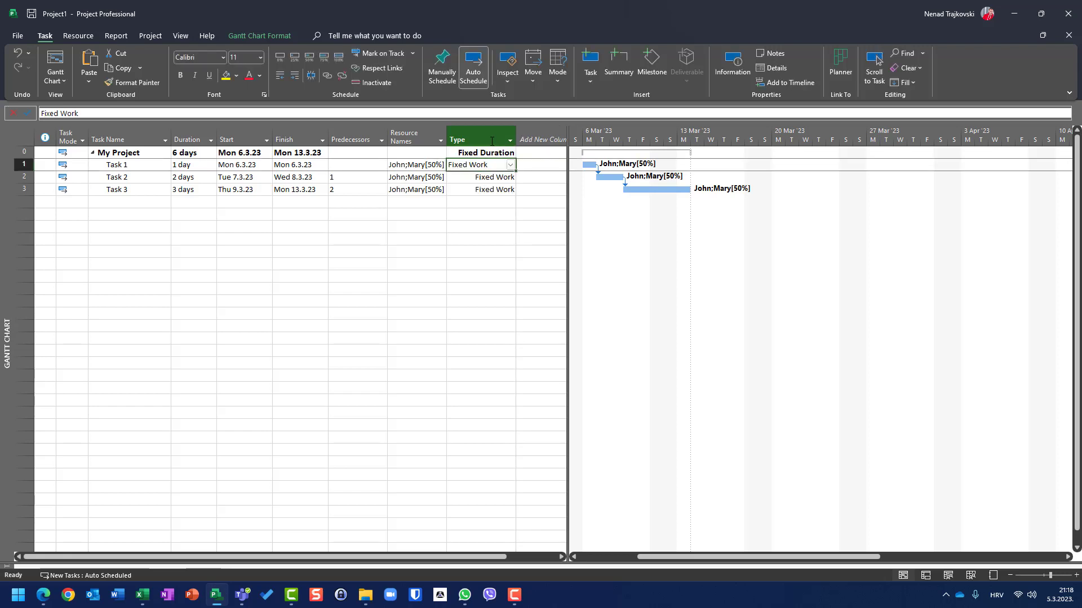
pyautogui.click(27, 164)
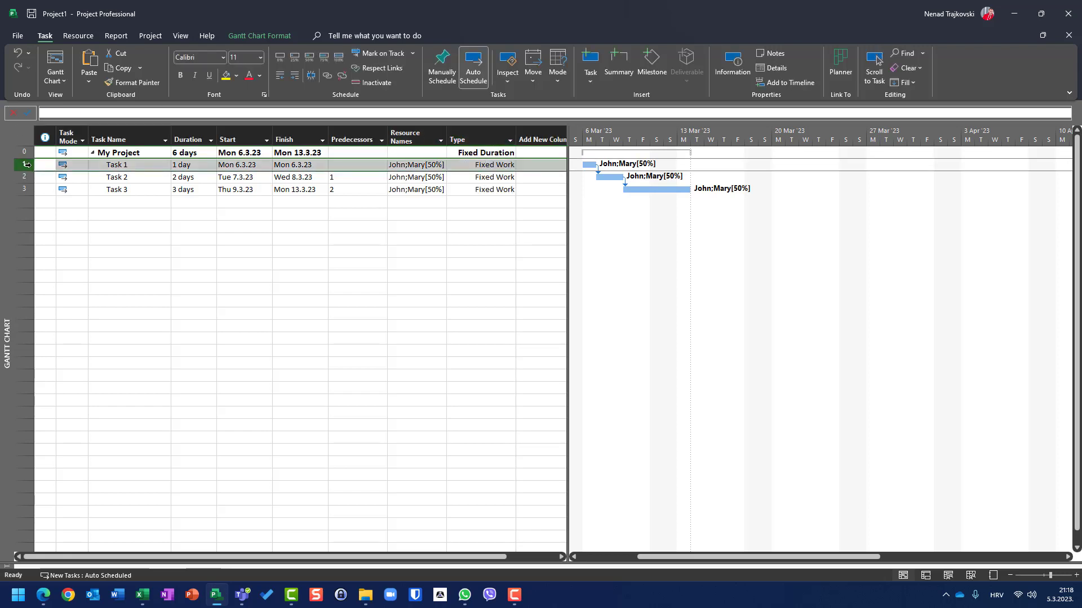
# Step: Select Tasks 1–3 and switch their task type to Fixed Duration in the Advanced settings
pyautogui.keyDown('shift'); pyautogui.click(24, 189); pyautogui.keyUp('shift')
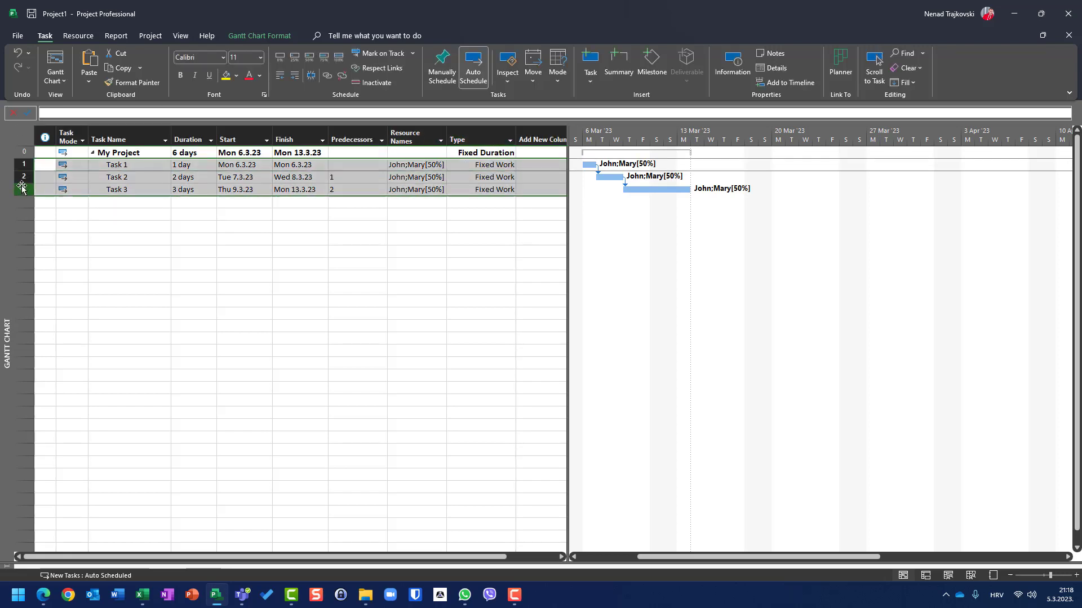
pyautogui.click(738, 68)
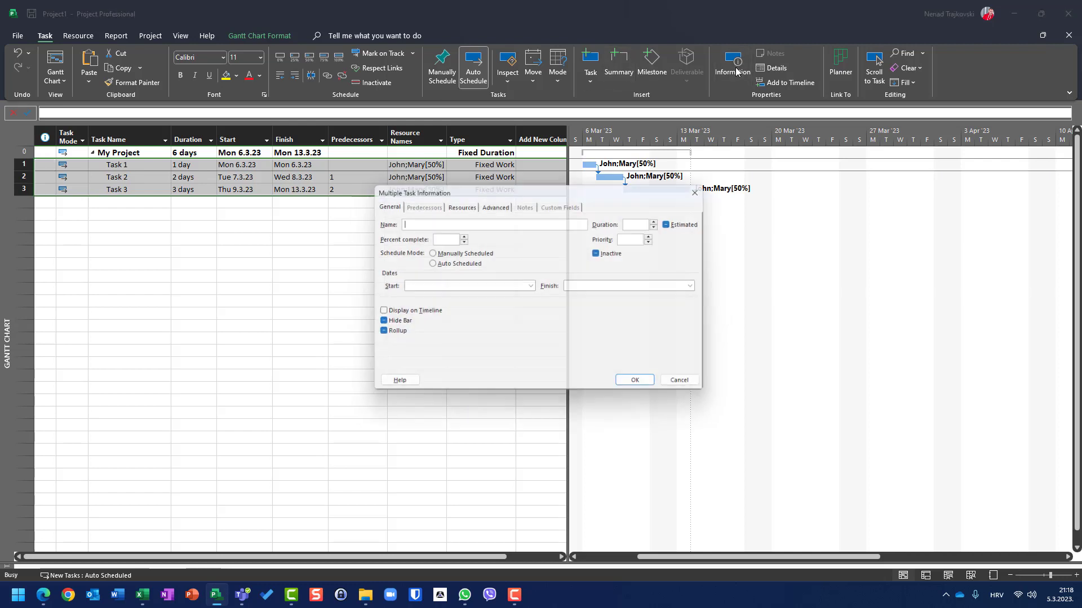
pyautogui.click(497, 204)
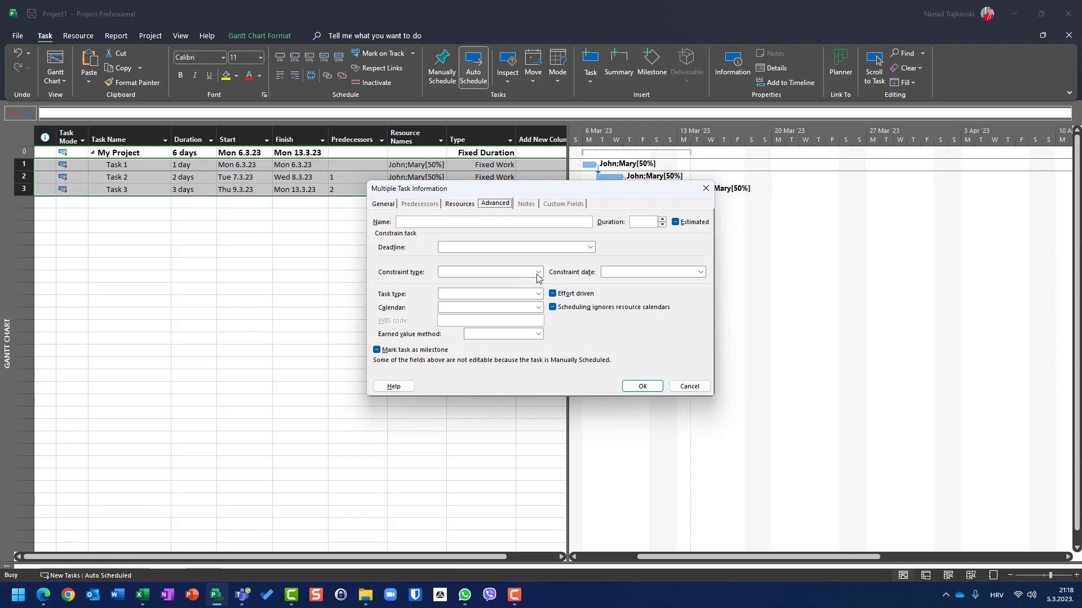
pyautogui.click(534, 294)
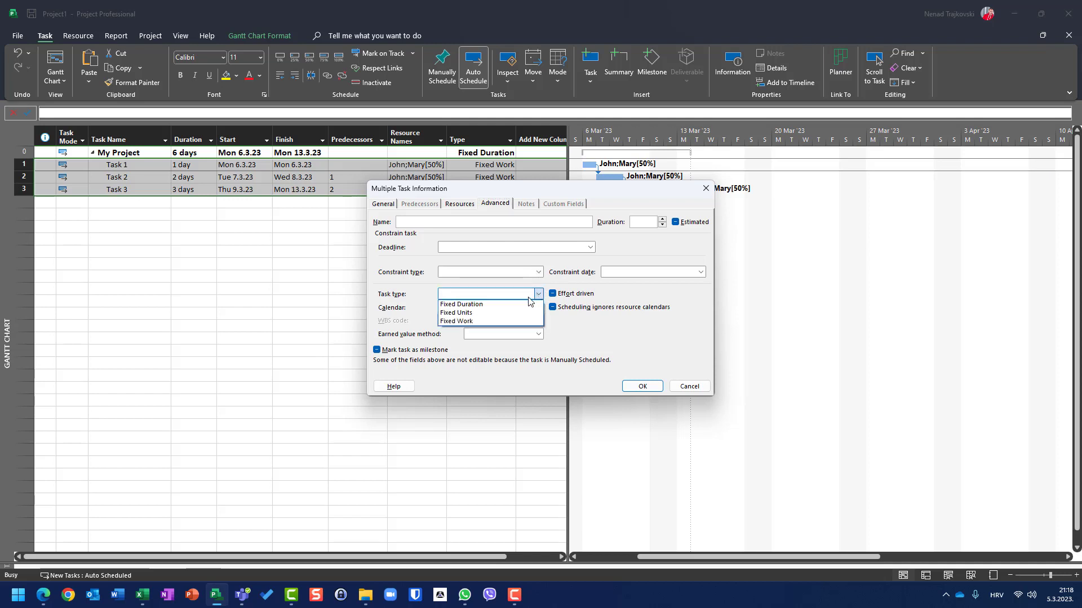
pyautogui.click(498, 304)
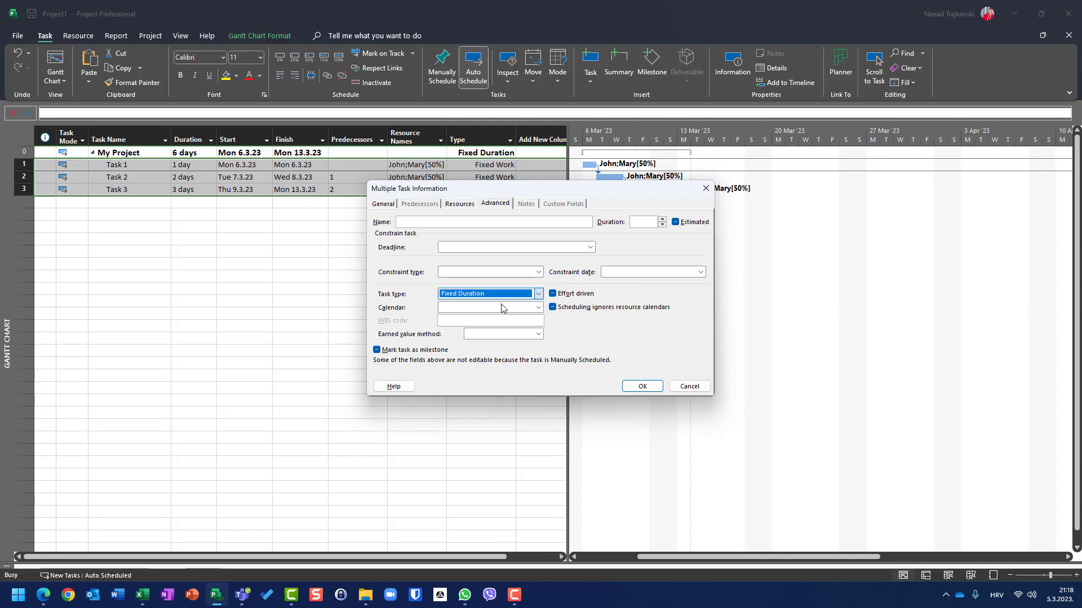
pyautogui.click(642, 386)
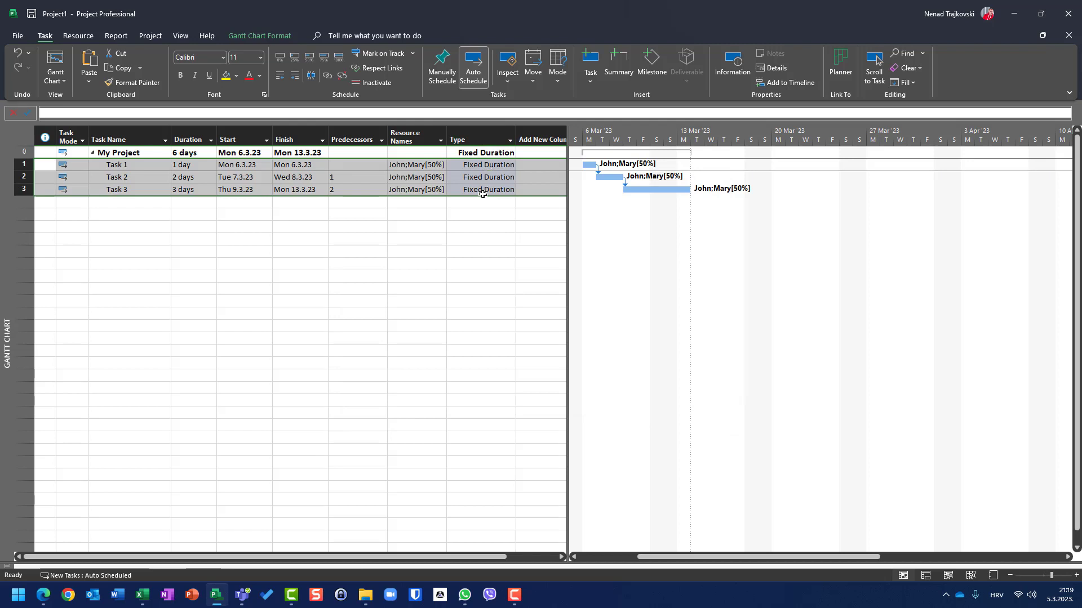
pyautogui.click(736, 73)
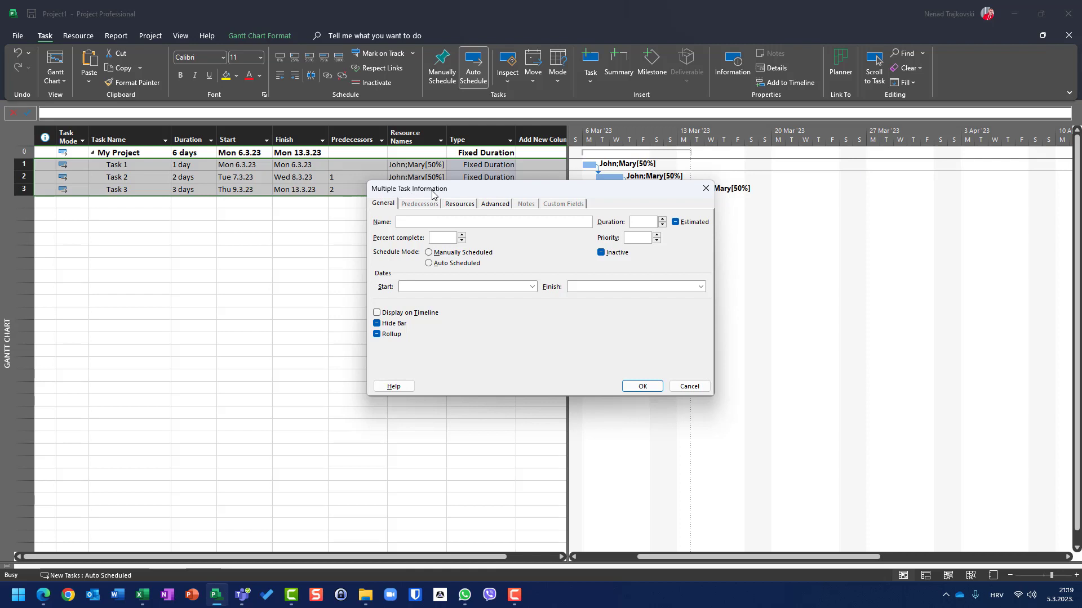
pyautogui.press('Escape')
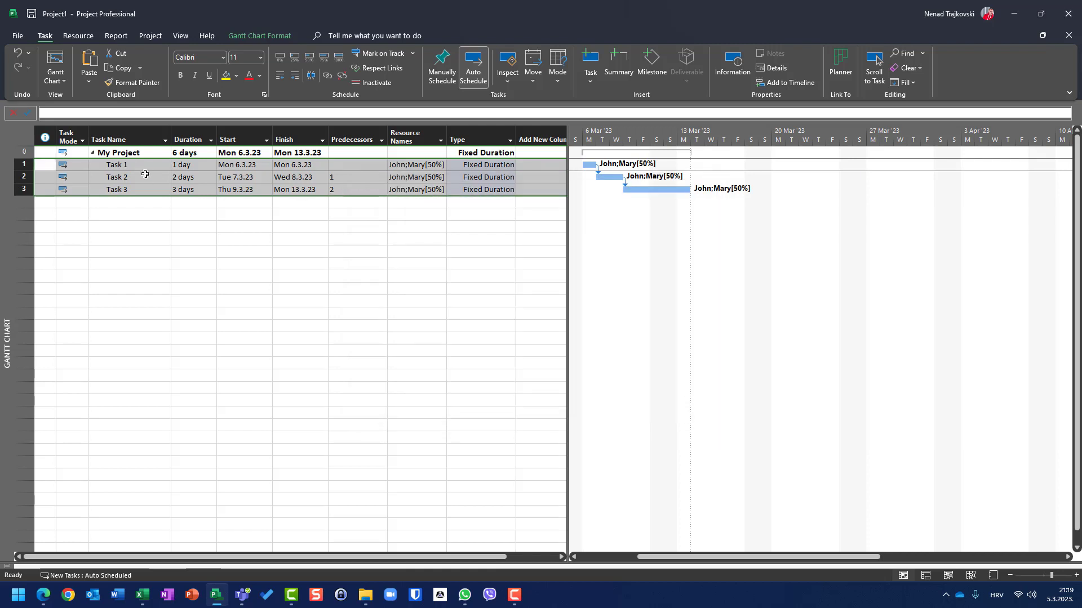
pyautogui.click(131, 164)
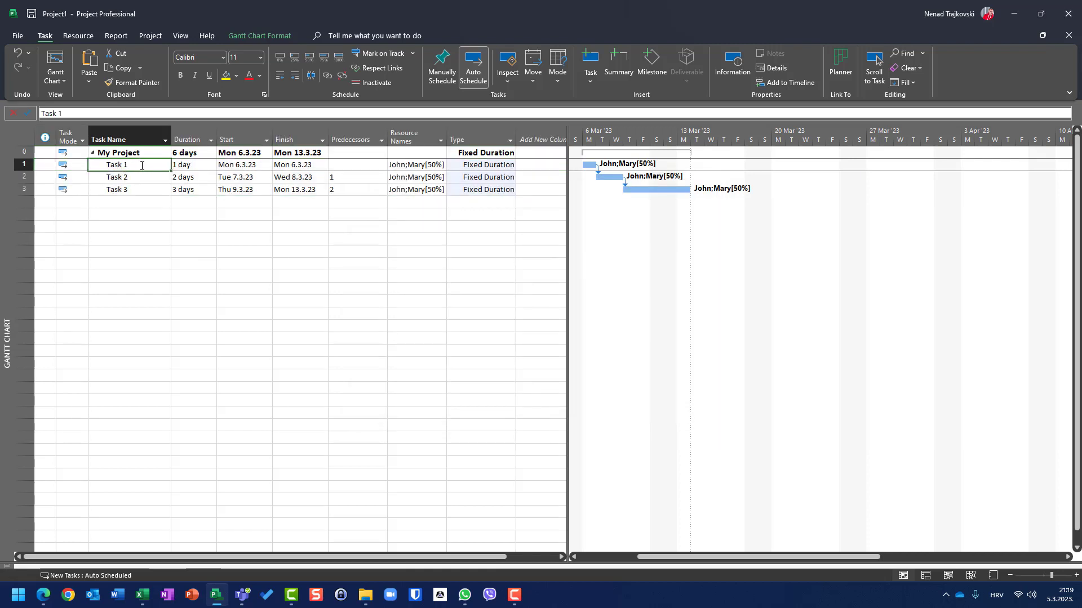
pyautogui.click(732, 62)
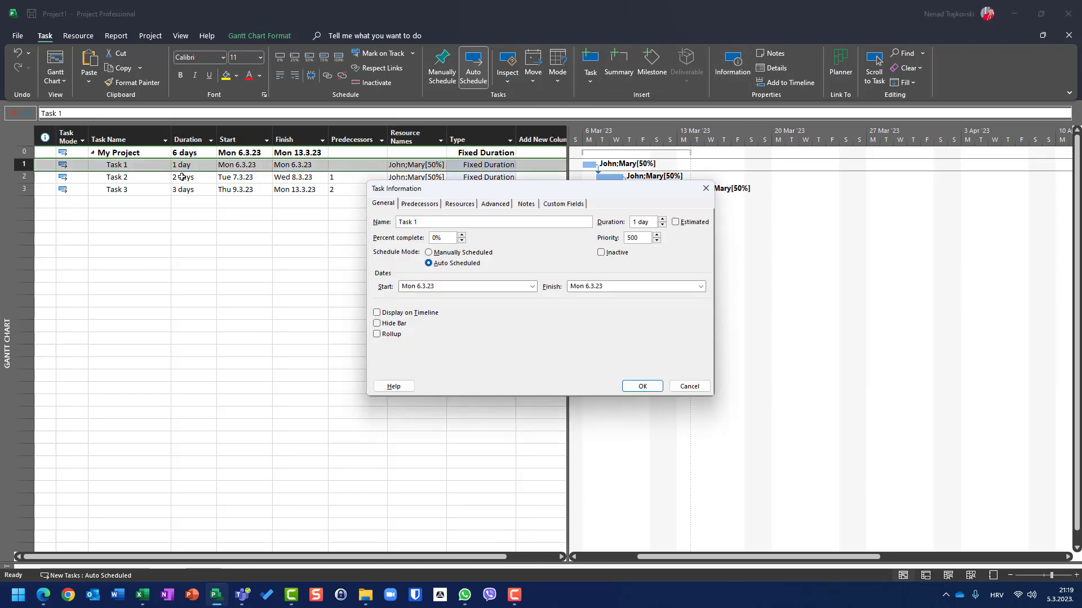
pyautogui.press('Escape')
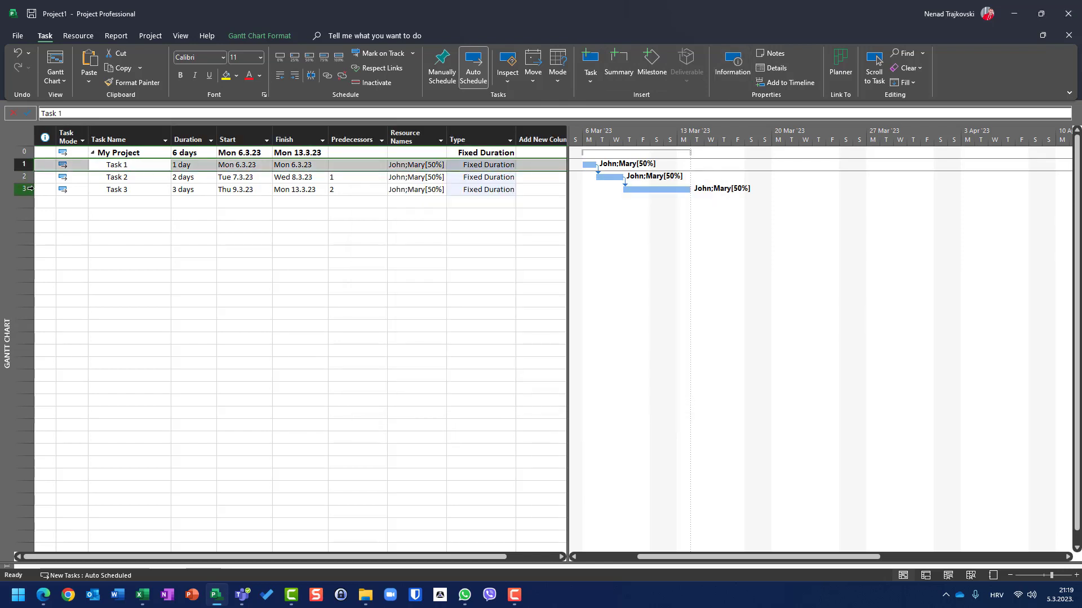
pyautogui.keyDown('shift'); pyautogui.click(30, 189); pyautogui.keyUp('shift')
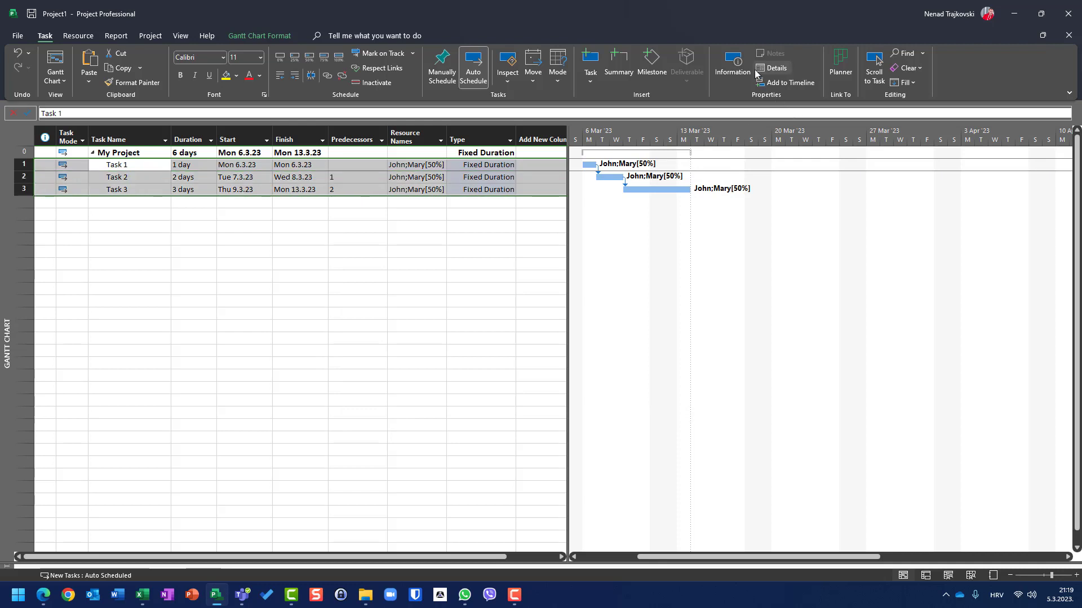
pyautogui.click(732, 63)
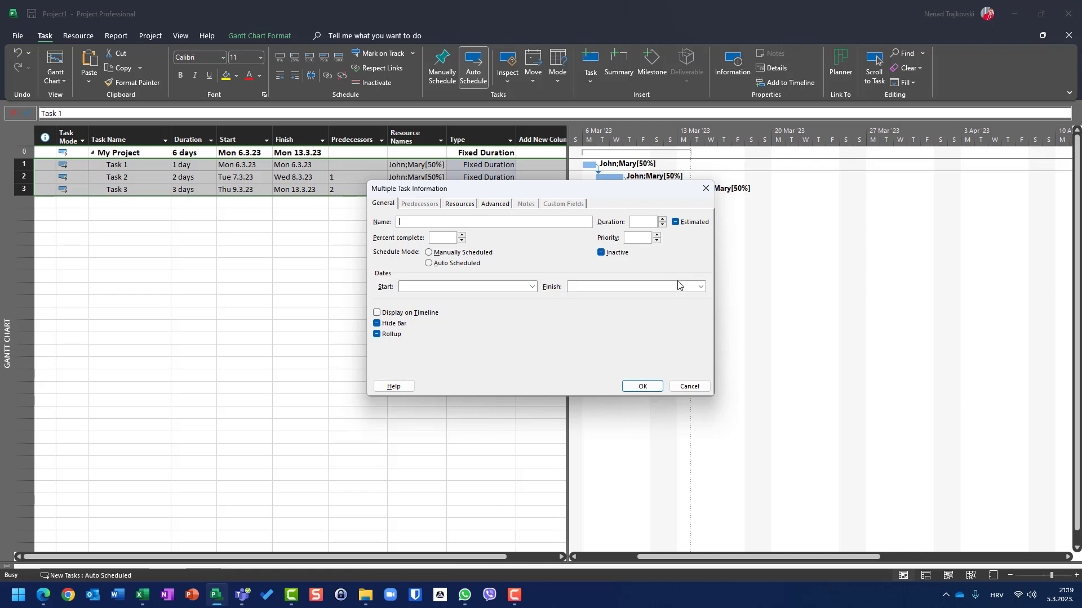
pyautogui.click(693, 387)
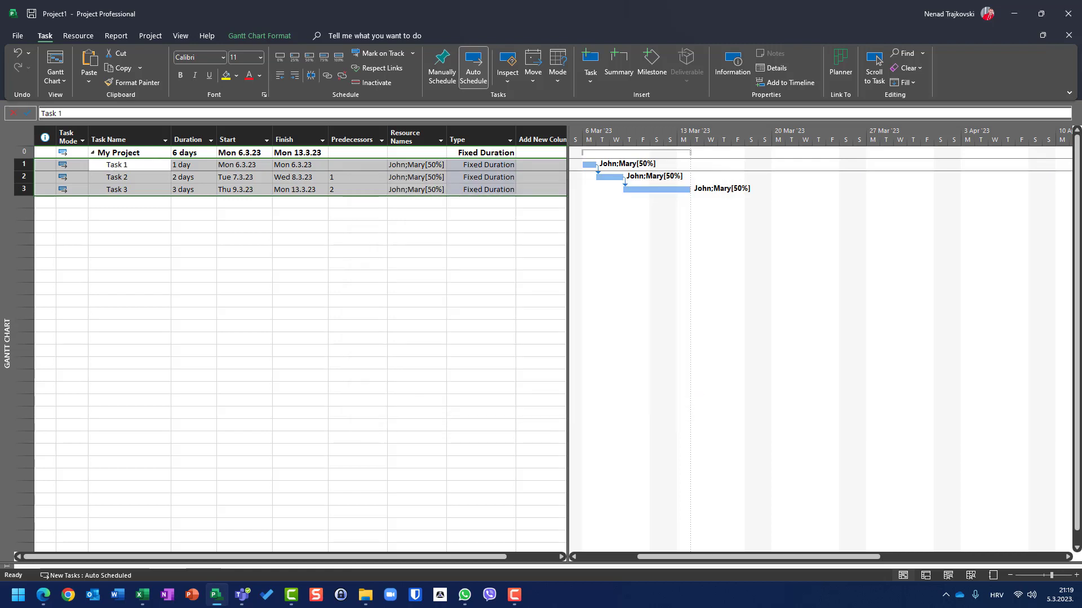